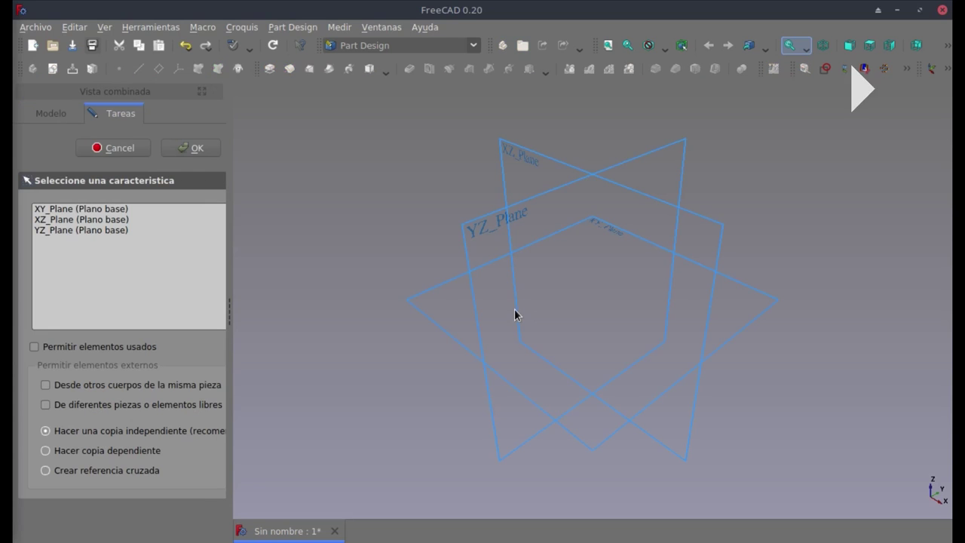
- Attach a new sketch to XY_Plane in the untitled document
{"action": "left_click", "coordinate": [545, 296]}
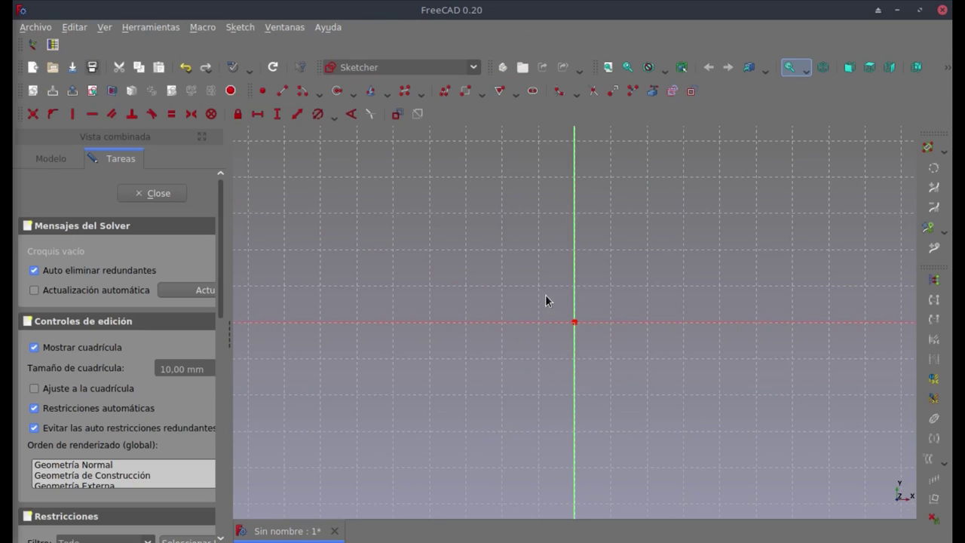
- Draw a regular triangle centred on the origin with its top vertex on the Y axis
{"action": "left_click", "coordinate": [500, 92]}
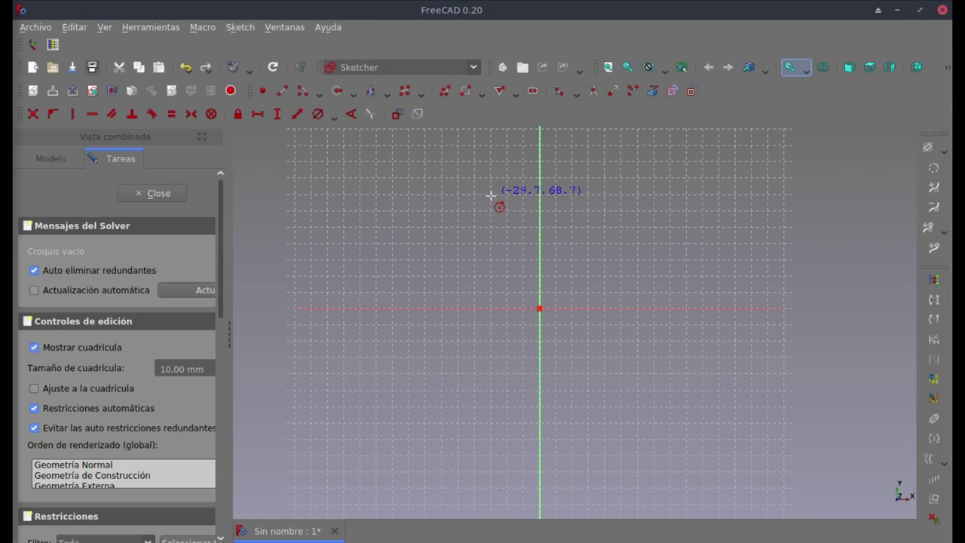
{"action": "left_click", "coordinate": [539, 308]}
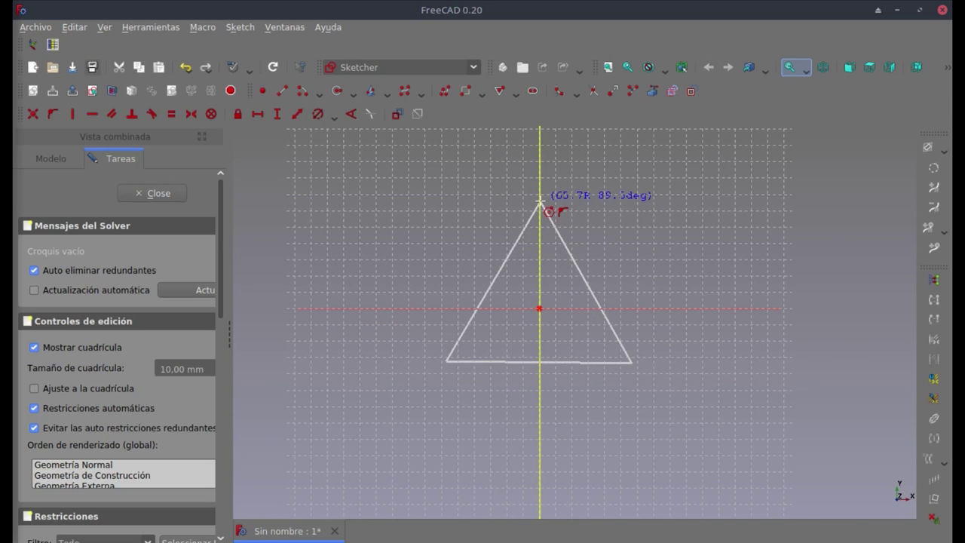
{"action": "left_click", "coordinate": [540, 202]}
{"action": "right_click", "coordinate": [662, 249]}
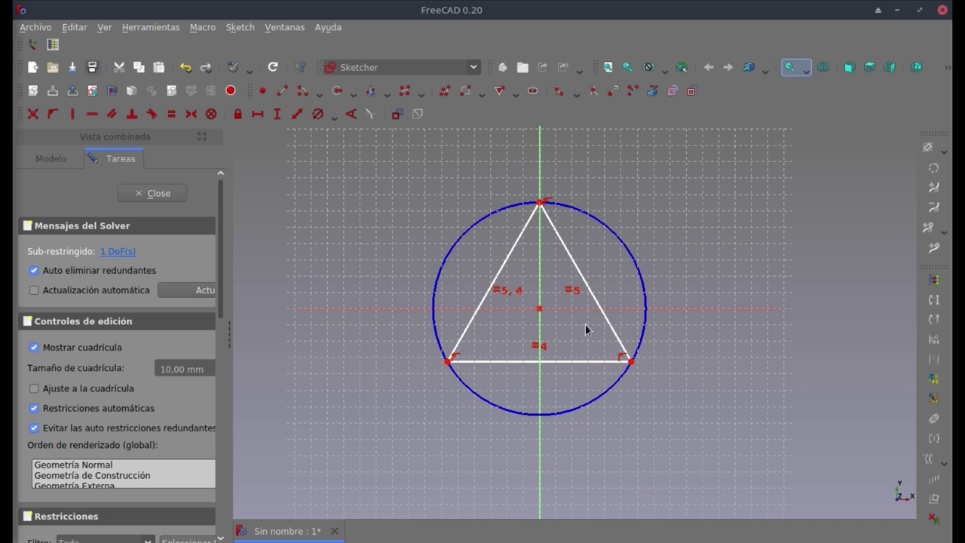
- Dimension the triangle's base at 100 mm, name it 'lado', and place the dimension below
{"action": "left_click", "coordinate": [575, 362]}
{"action": "type", "text": "kd"}
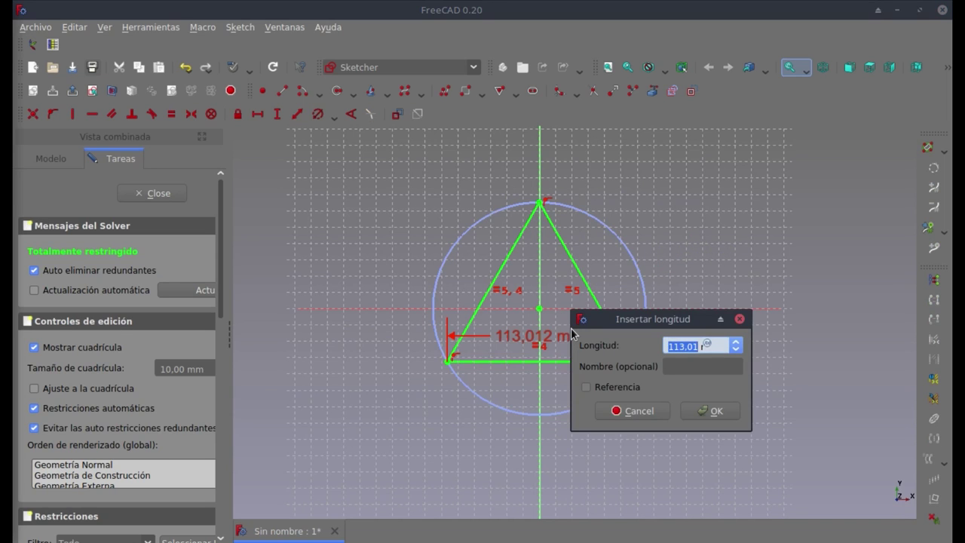
{"action": "type", "text": "100"}
{"action": "left_click", "coordinate": [724, 367]}
{"action": "type", "text": "ado"}
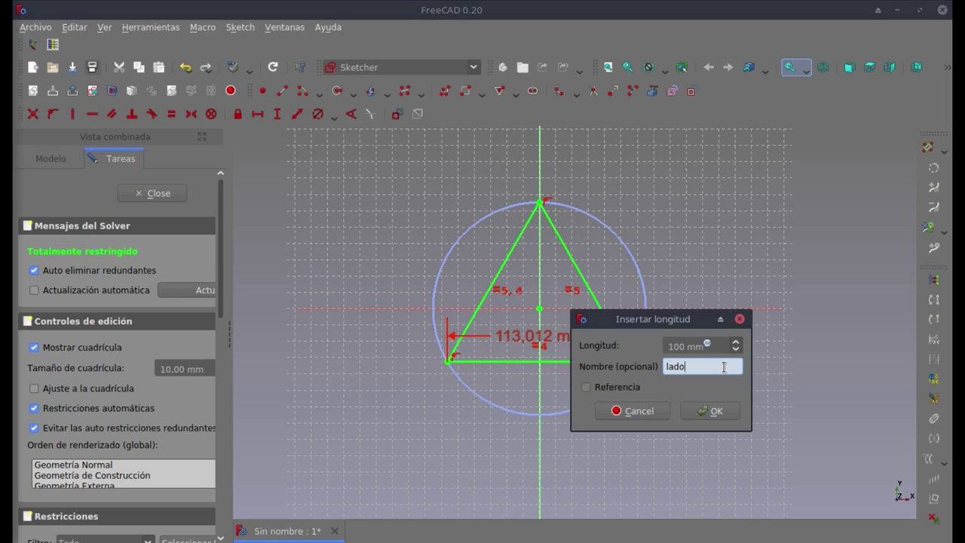
{"action": "left_click", "coordinate": [699, 409]}
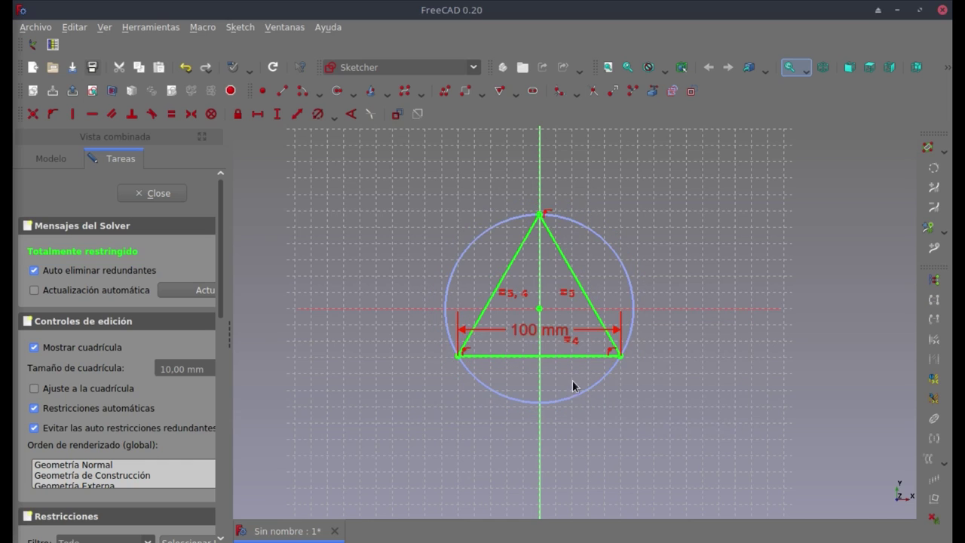
{"action": "mouse_move", "coordinate": [531, 333]}
{"action": "left_mouse_down"}
{"action": "mouse_move", "coordinate": [653, 410]}
{"action": "mouse_move", "coordinate": [546, 425]}
{"action": "left_mouse_up"}
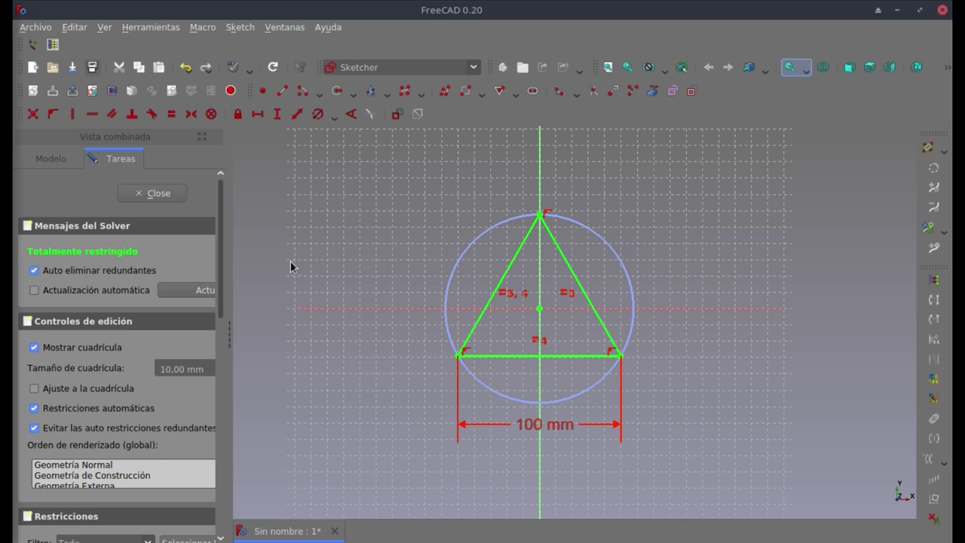
- Close the sketch and make the body's origin planes and axes visible
{"action": "left_click", "coordinate": [167, 198]}
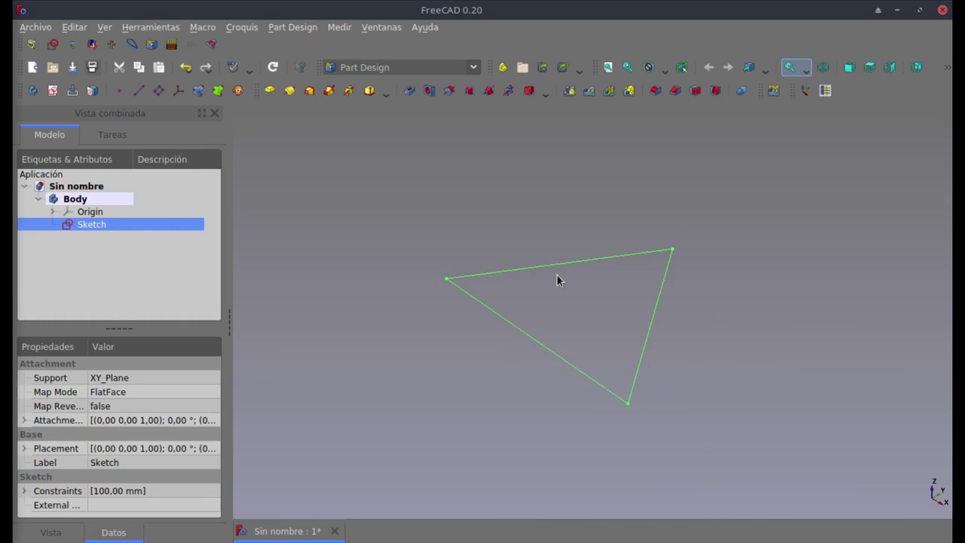
{"action": "scroll", "coordinate": [564, 282], "scroll_direction": "up", "scroll_amount": 2}
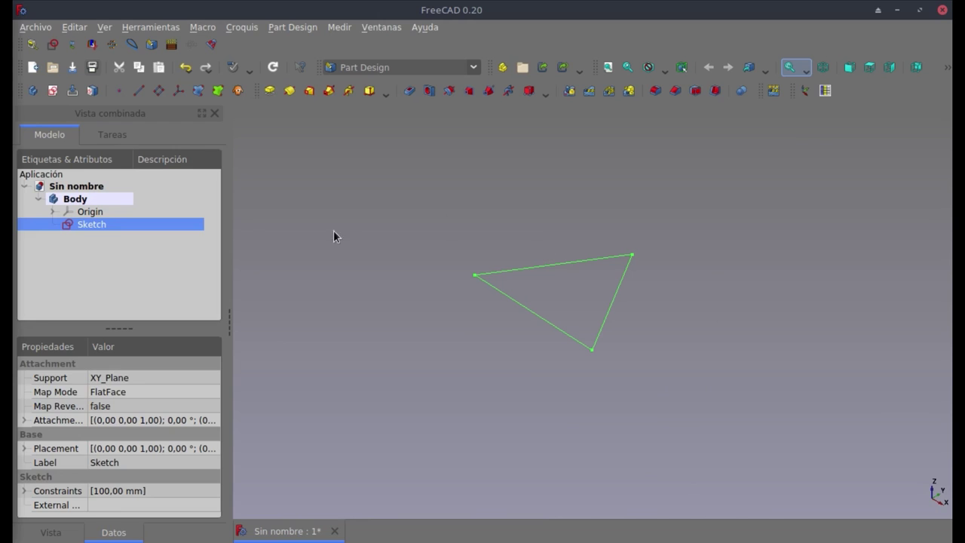
{"action": "left_click", "coordinate": [161, 233]}
{"action": "left_click", "coordinate": [90, 212]}
{"action": "key", "text": "space"}
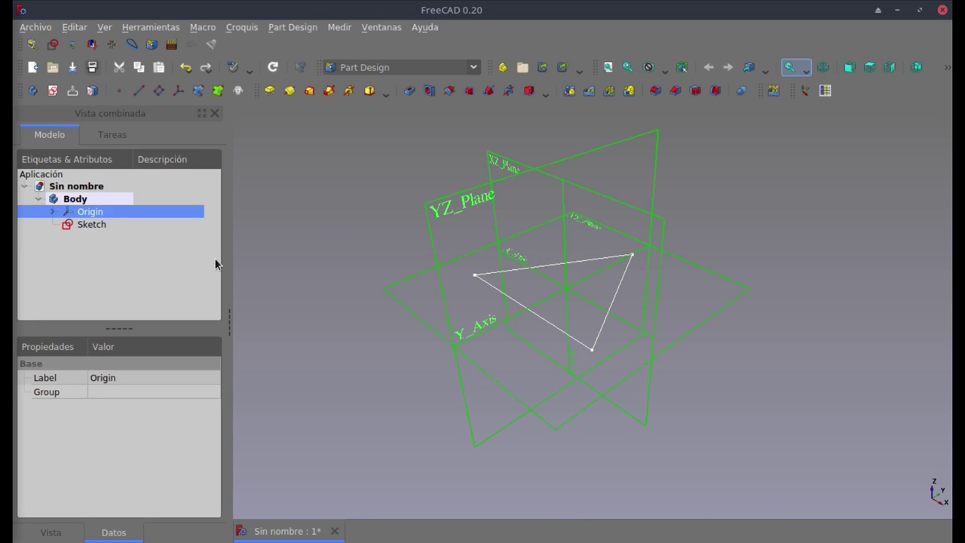
{"action": "left_click", "coordinate": [388, 243]}
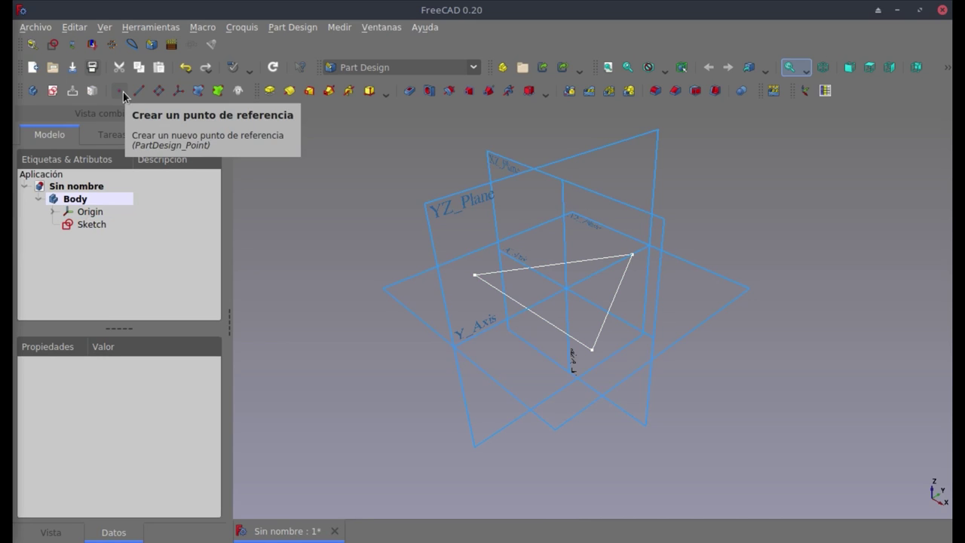
- Create a datum point attached to the Z axis
{"action": "left_click", "coordinate": [121, 91]}
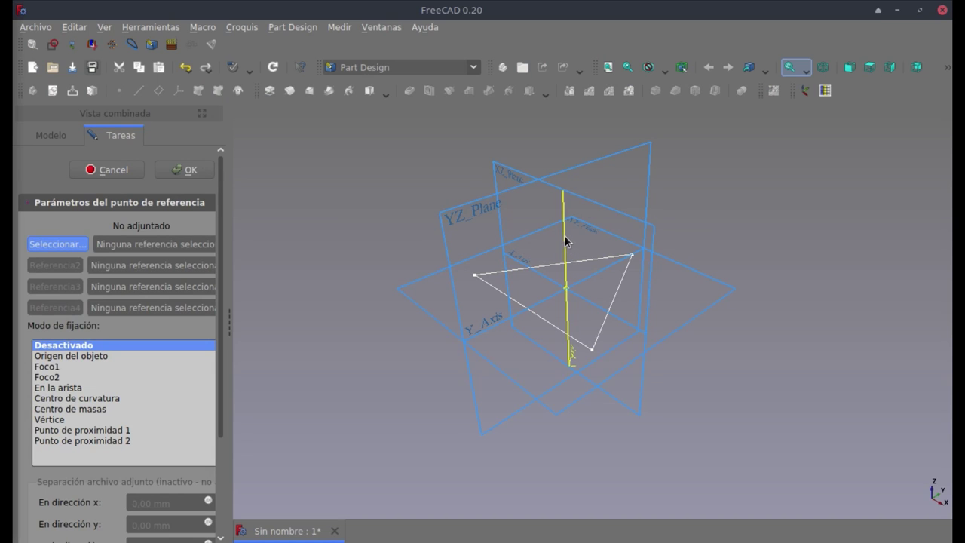
{"action": "left_click", "coordinate": [565, 242]}
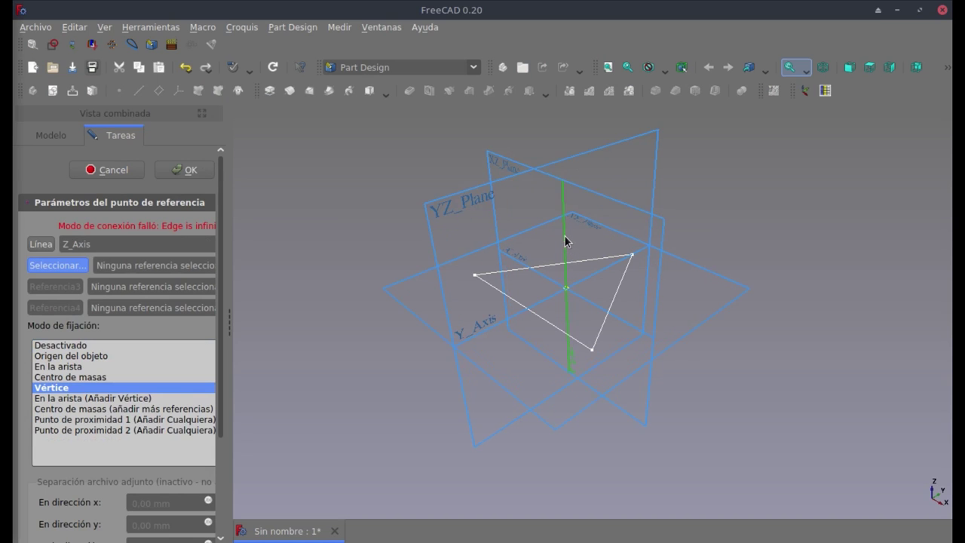
{"action": "left_click", "coordinate": [348, 203]}
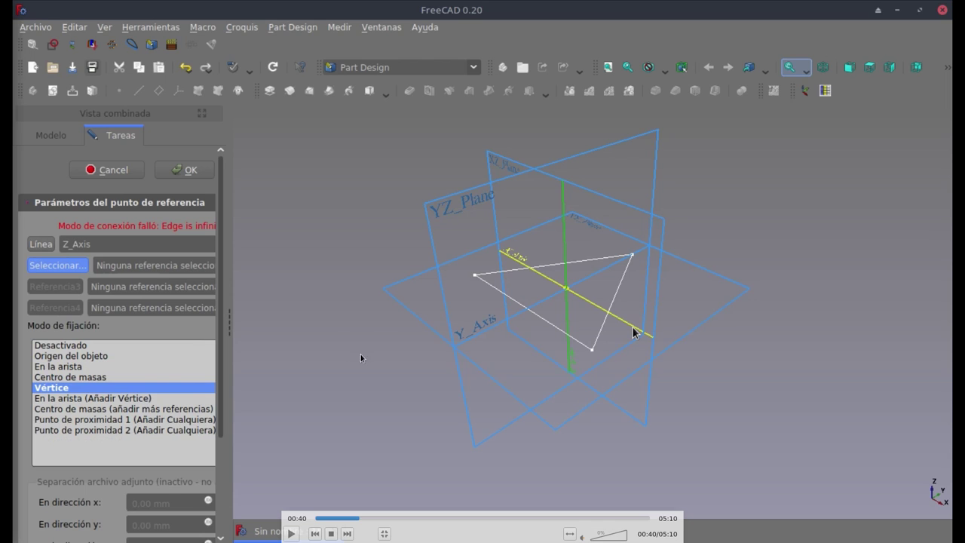
{"action": "key", "text": "space"}
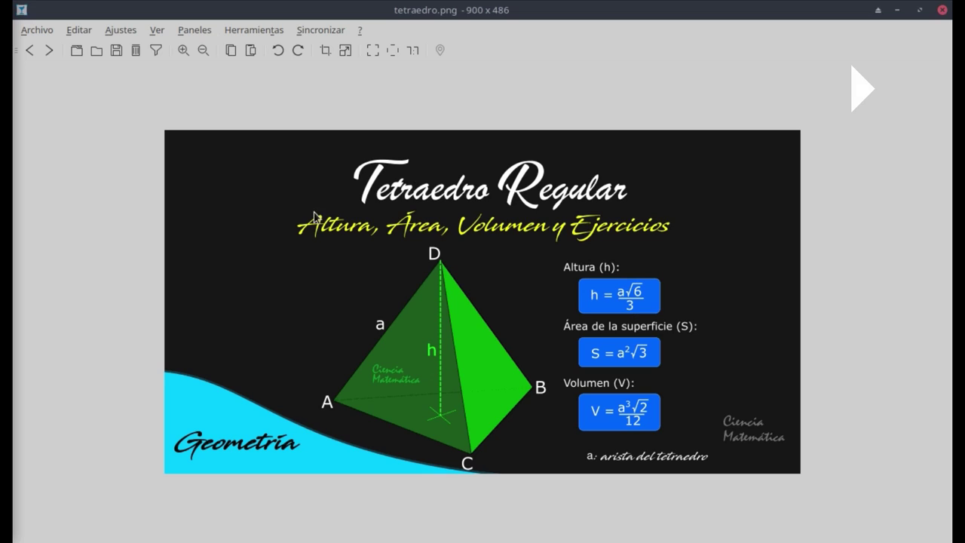
- Look up the tetrahedron height formula h = a√6/3 in tetraedro.png
{"action": "key", "text": "space"}
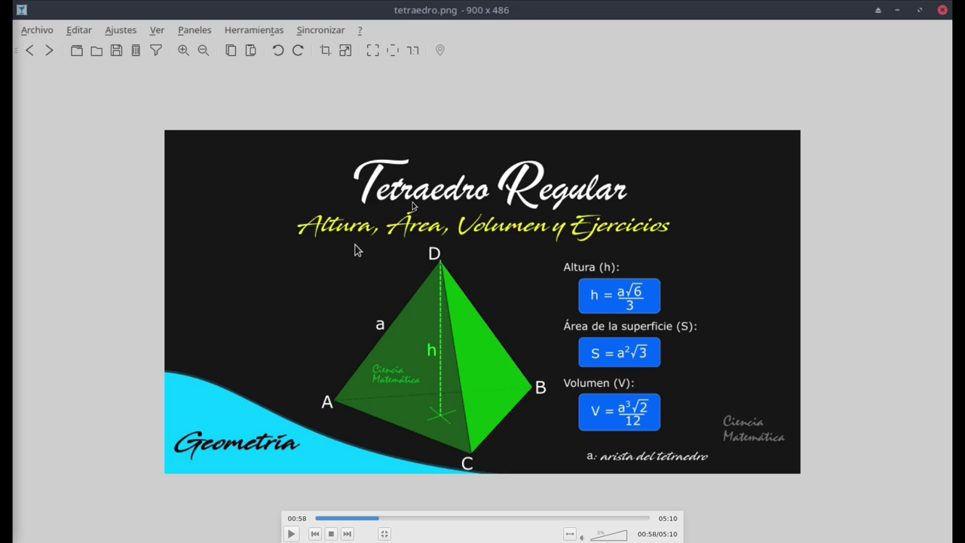
- Begin the datum point's z offset formula with Sketch.Constraints.lado, evaluating to 100 mm
{"action": "key", "text": "space"}
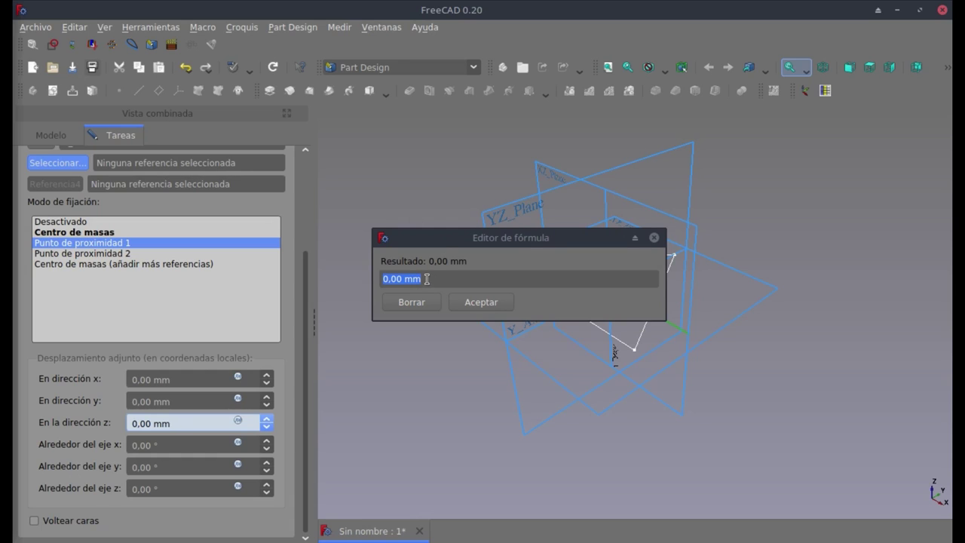
{"action": "left_click", "coordinate": [427, 278]}
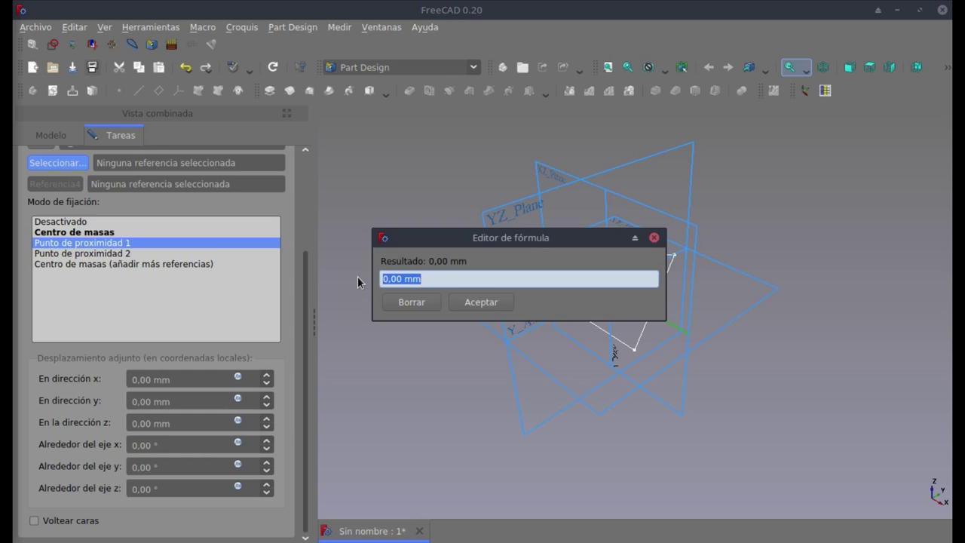
{"action": "type", "text": "straints.lado"}
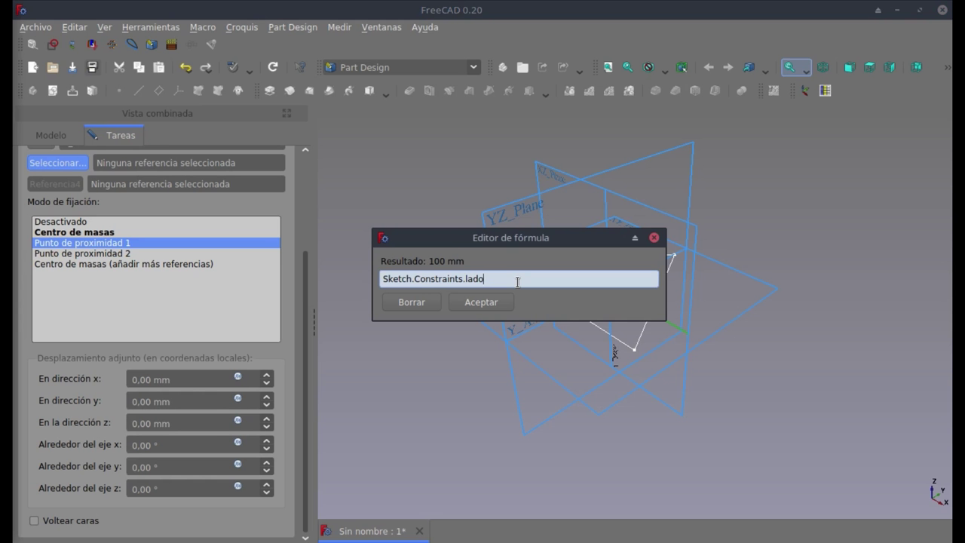
- Apply the z offset formula Sketch.Constraints.lado * 6^(1/2)/3, putting the point at 81.65 mm
{"action": "type", "text": "* "}
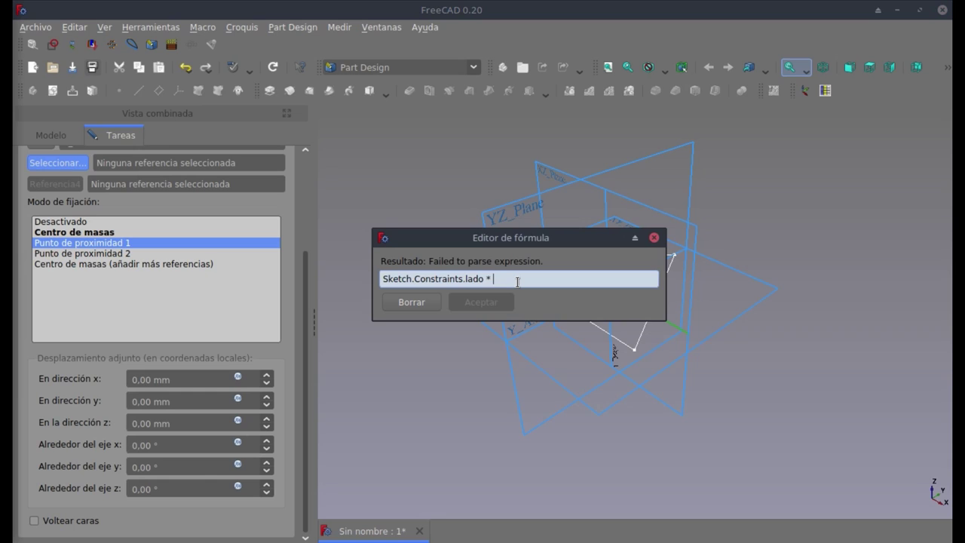
{"action": "type", "text": "6"}
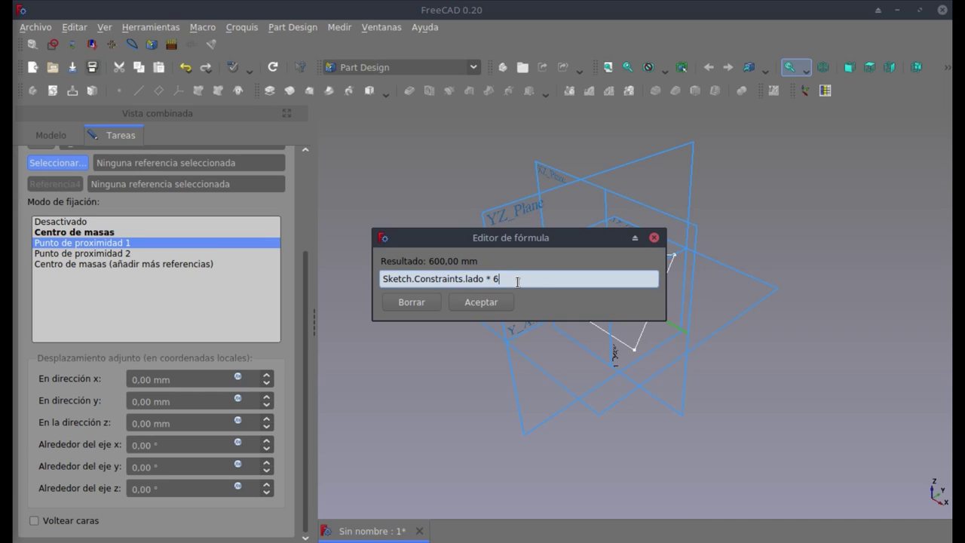
{"action": "type", "text": "^("}
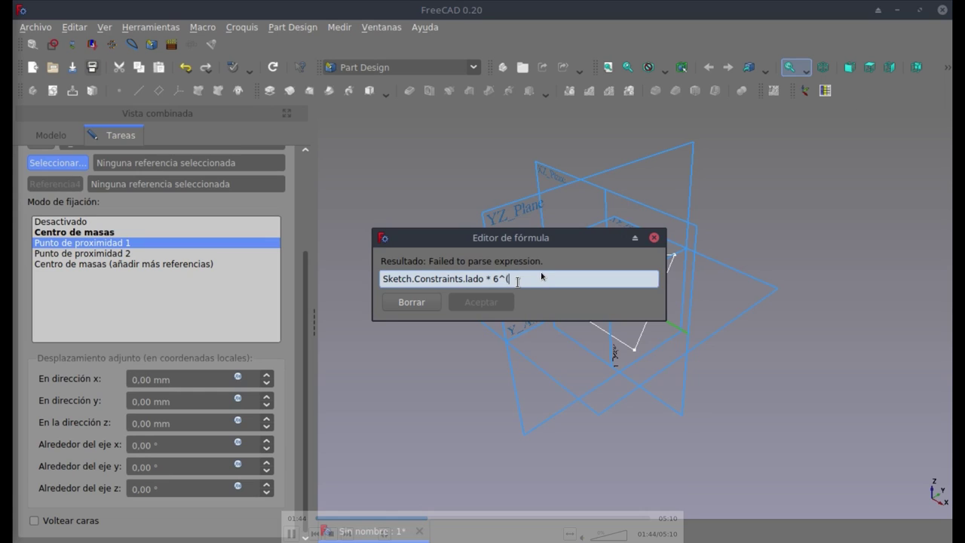
{"action": "type", "text": "1"}
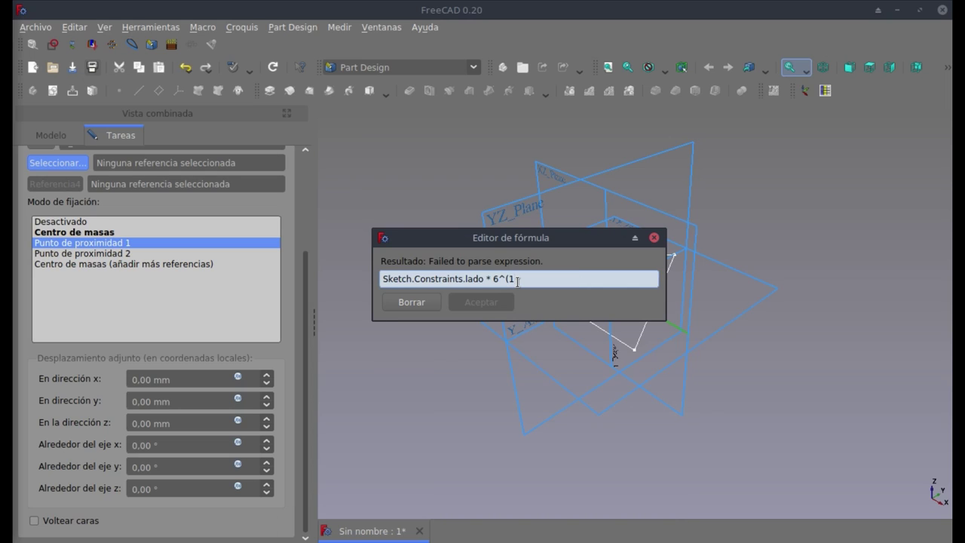
{"action": "type", "text": "/2)"}
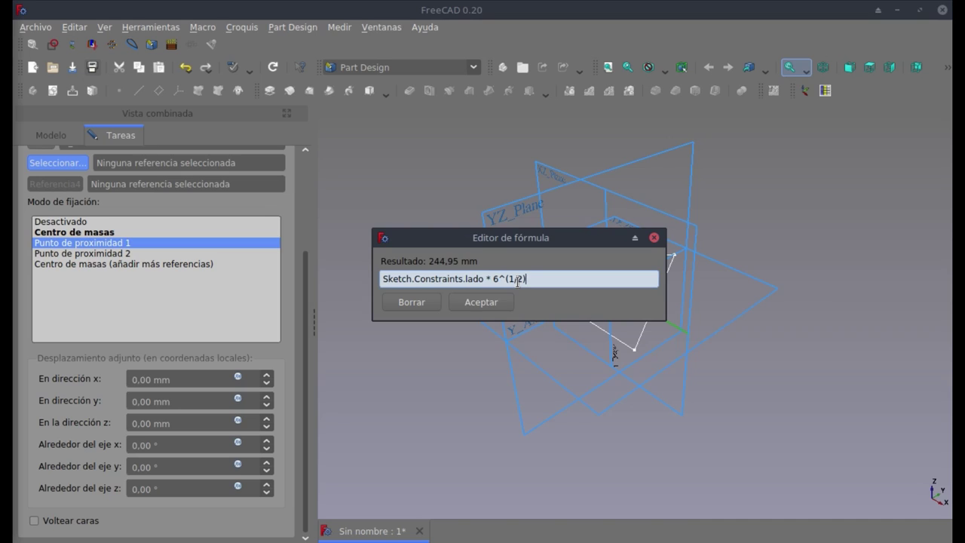
{"action": "type", "text": "/3"}
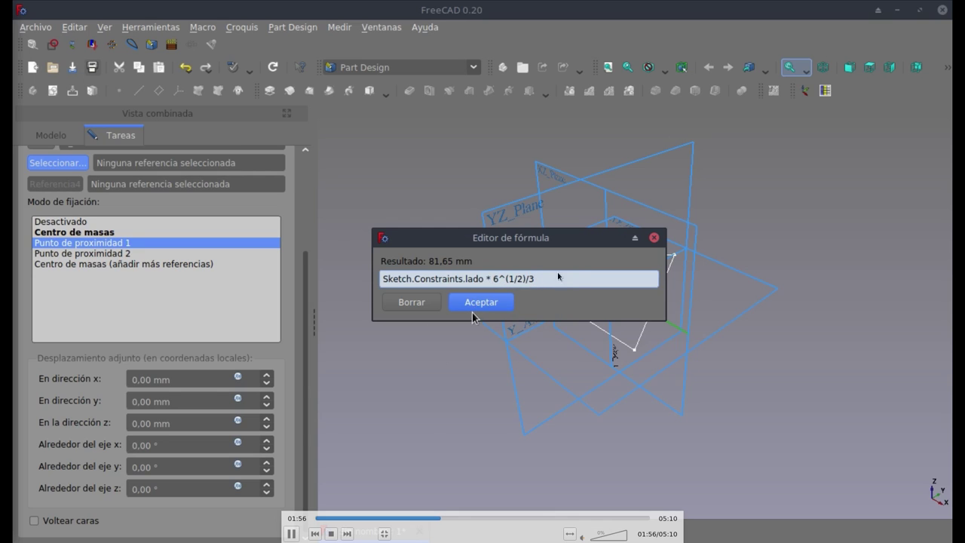
{"action": "left_click", "coordinate": [475, 304]}
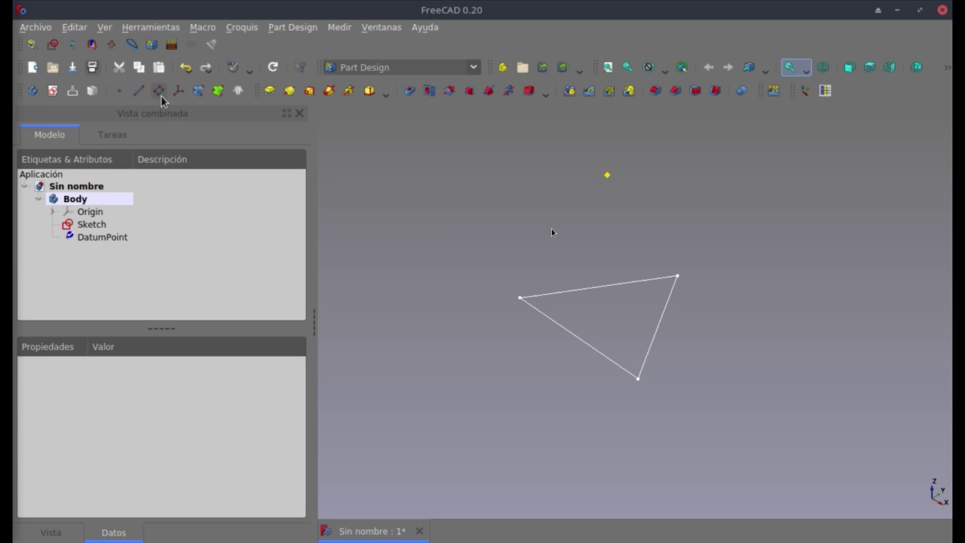
- Create a three-point datum plane through two base triangle vertices and the datum point
{"action": "left_click", "coordinate": [637, 379]}
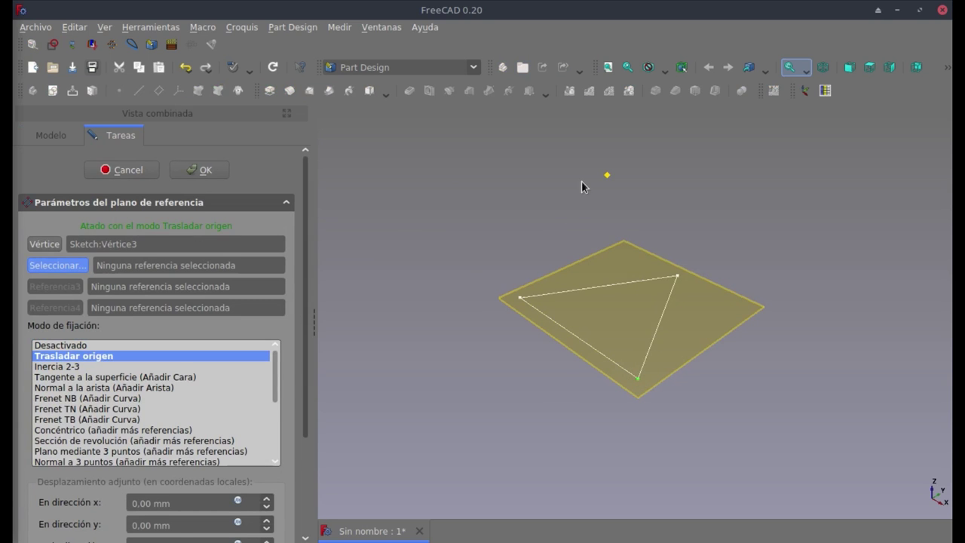
{"action": "left_click", "coordinate": [607, 176]}
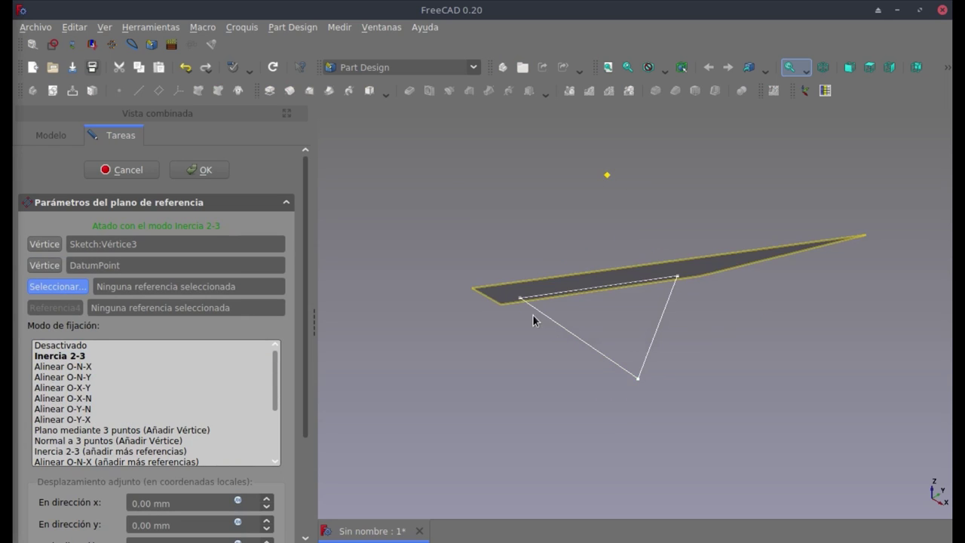
{"action": "scroll", "coordinate": [535, 319], "scroll_direction": "up", "scroll_amount": 5}
{"action": "middle_click_drag", "start_coordinate": [542, 323], "coordinate": [550, 303]}
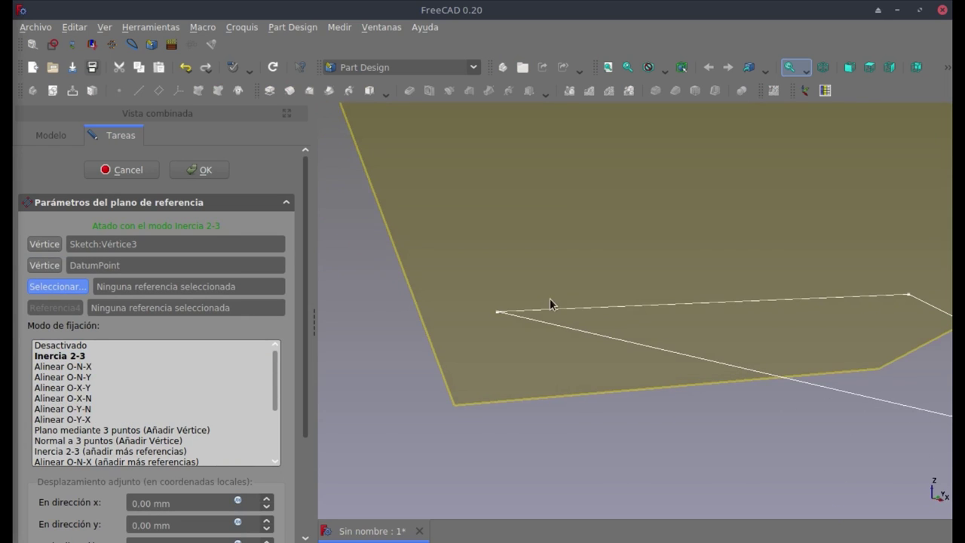
{"action": "left_click", "coordinate": [497, 312]}
{"action": "mouse_move", "coordinate": [488, 354]}
{"action": "middle_mouse_down"}
{"action": "mouse_move", "coordinate": [555, 315]}
{"action": "mouse_move", "coordinate": [662, 380]}
{"action": "middle_mouse_up"}
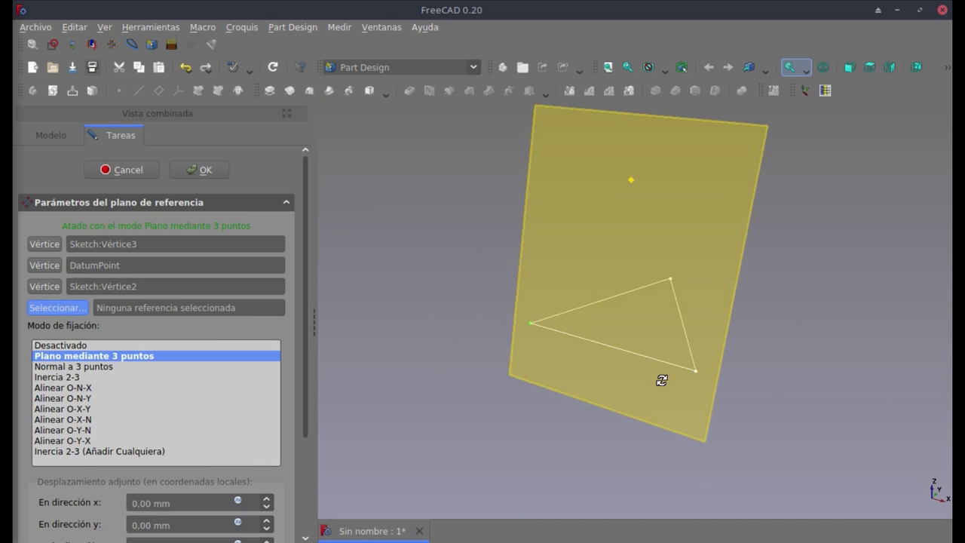
{"action": "left_click", "coordinate": [227, 176]}
{"action": "mouse_move", "coordinate": [453, 275]}
{"action": "middle_mouse_down"}
{"action": "mouse_move", "coordinate": [545, 299]}
{"action": "mouse_move", "coordinate": [500, 271]}
{"action": "middle_mouse_up"}
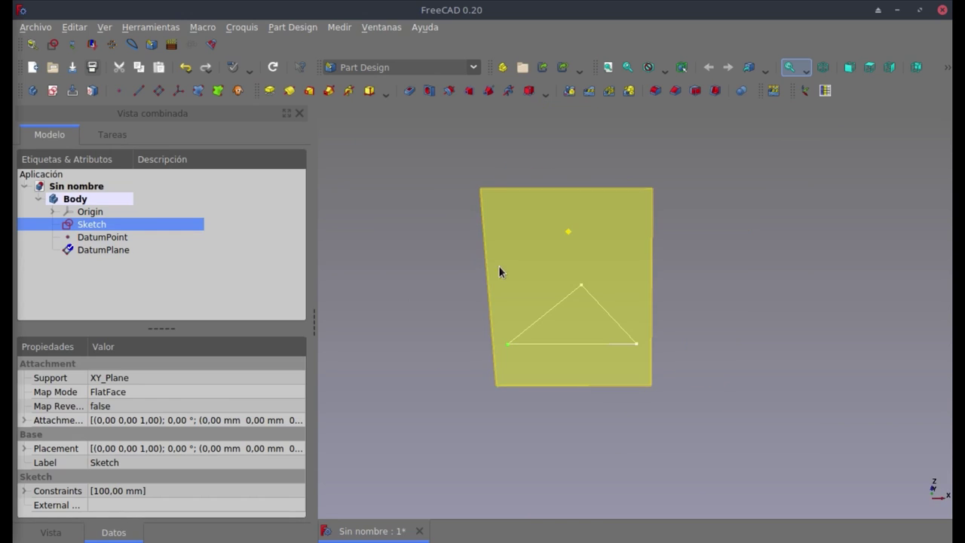
{"action": "left_click", "coordinate": [498, 271]}
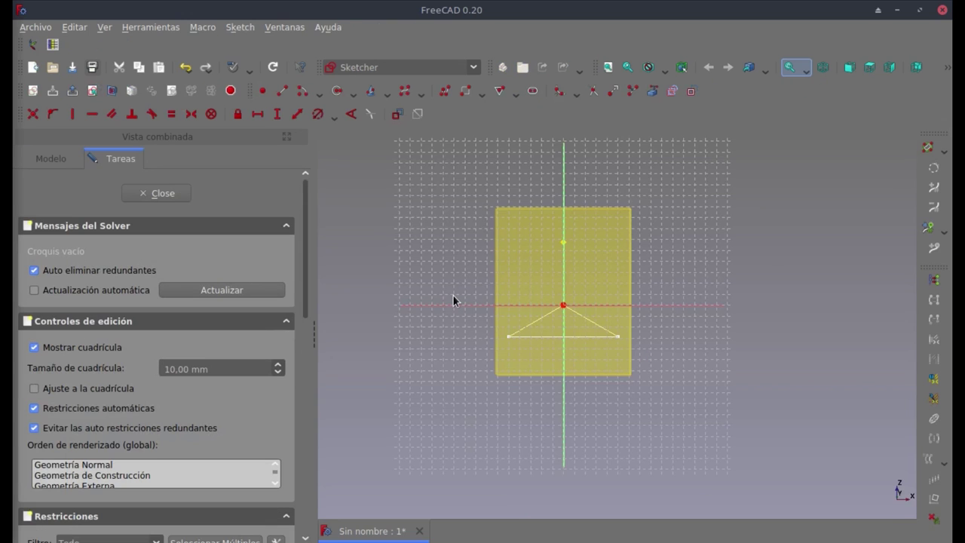
- Start a line at the base edge's right endpoint and hide DatumPlane from view
{"action": "scroll", "coordinate": [571, 304], "scroll_direction": "up", "scroll_amount": 2}
{"action": "scroll", "coordinate": [570, 306], "scroll_direction": "up", "scroll_amount": 3}
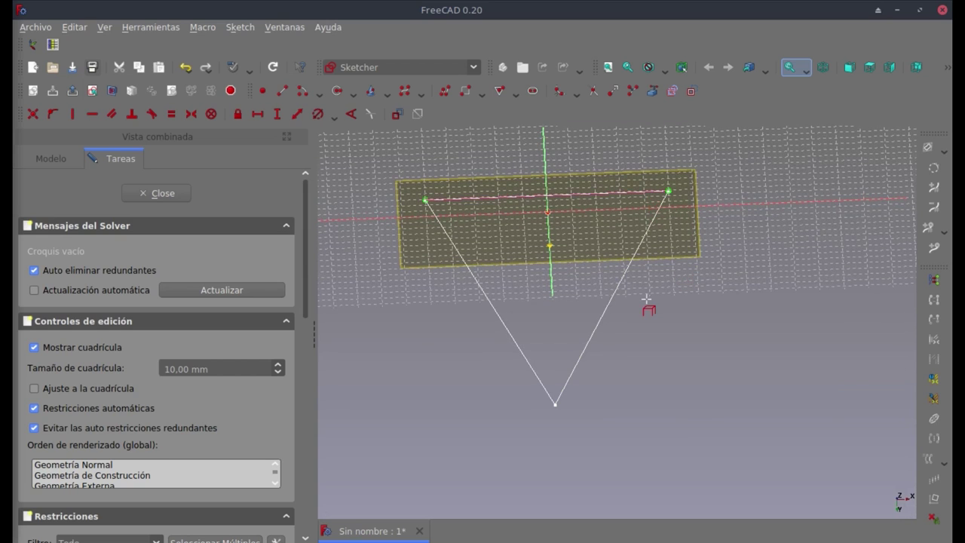
{"action": "key", "text": "2"}
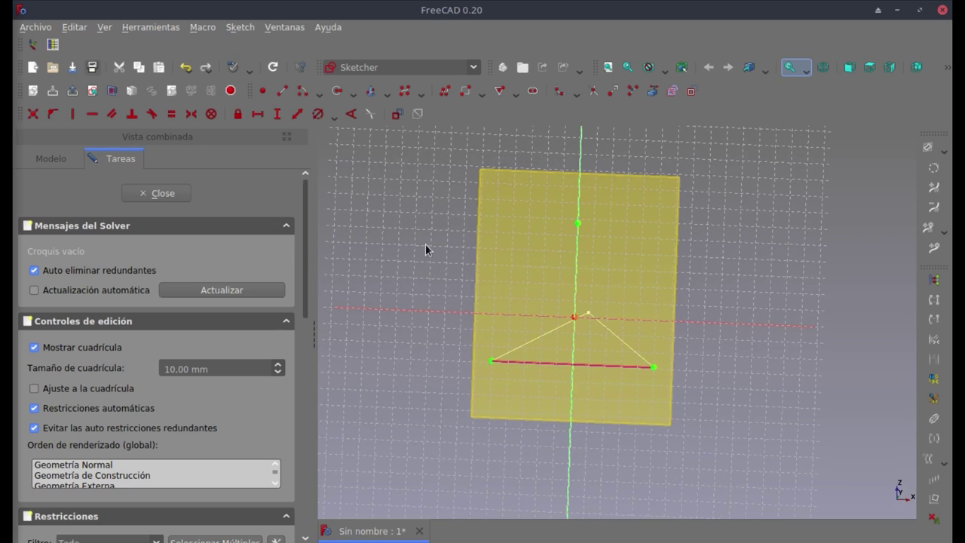
{"action": "key", "text": "g"}
{"action": "key", "text": "l"}
{"action": "left_click", "coordinate": [654, 368]}
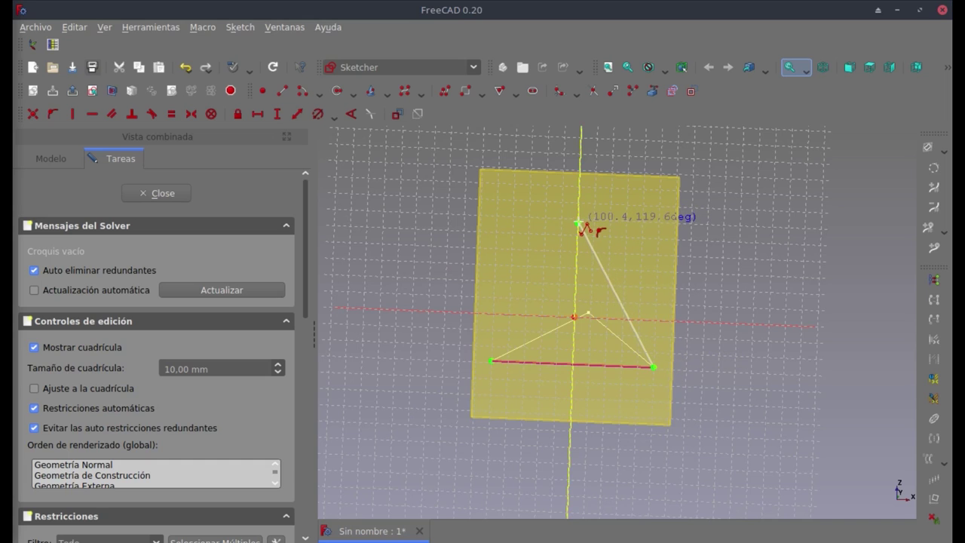
{"action": "scroll", "coordinate": [579, 224], "scroll_direction": "up", "scroll_amount": 4}
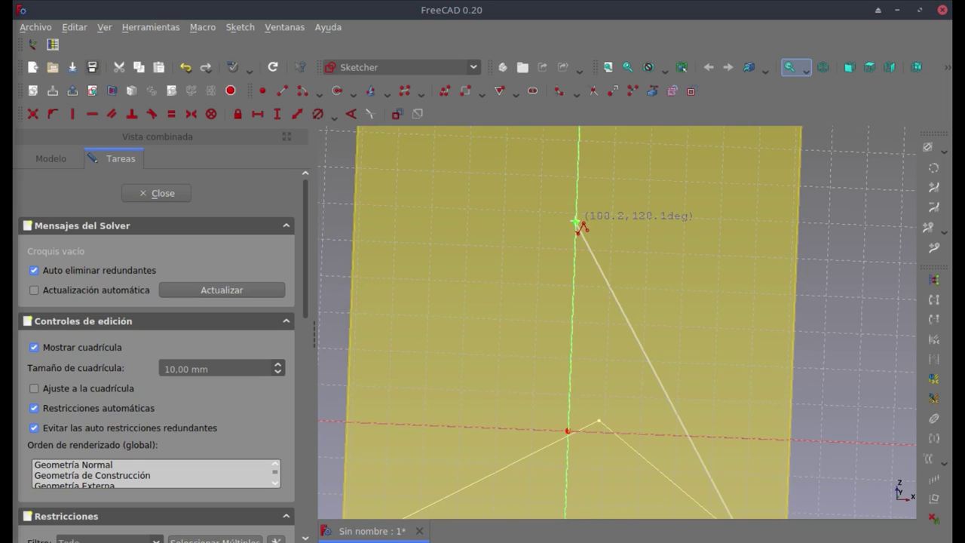
{"action": "scroll", "coordinate": [581, 226], "scroll_direction": "down", "scroll_amount": 4}
{"action": "left_click", "coordinate": [49, 158]}
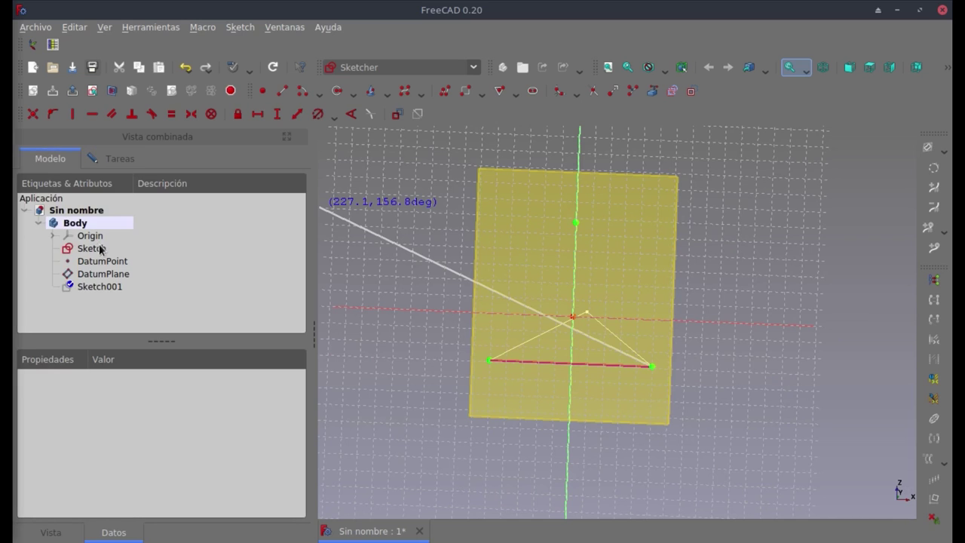
{"action": "left_click", "coordinate": [103, 274]}
{"action": "key", "text": "space"}
- Run the line up to the apex and back down to the base's left endpoint
{"action": "scroll", "coordinate": [573, 261], "scroll_direction": "up", "scroll_amount": 2}
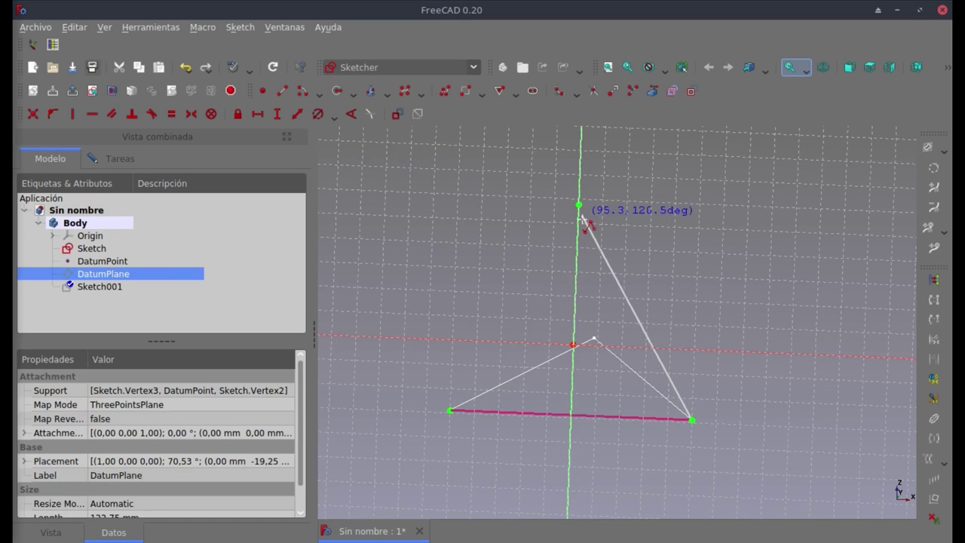
{"action": "middle_click_drag", "start_coordinate": [581, 209], "coordinate": [619, 211]}
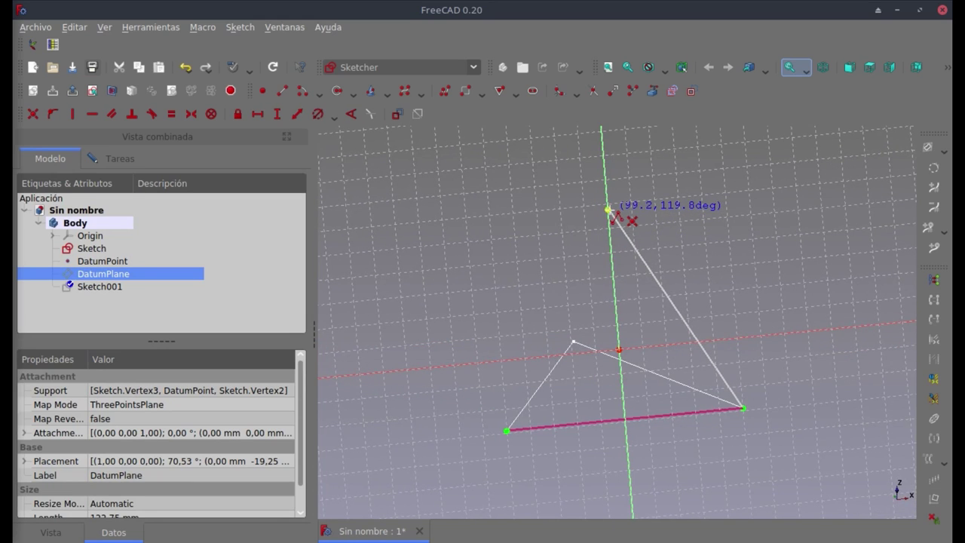
{"action": "left_click", "coordinate": [607, 209]}
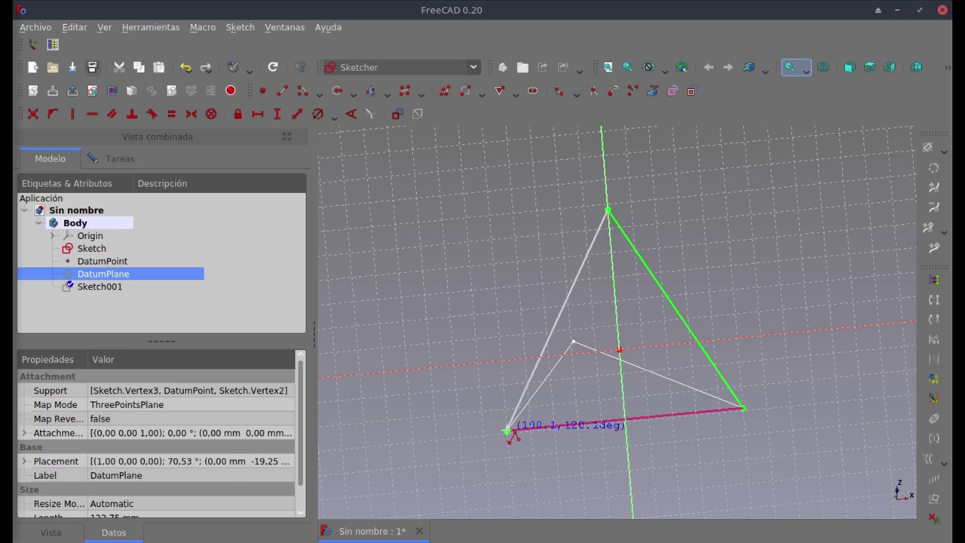
{"action": "left_click", "coordinate": [508, 433]}
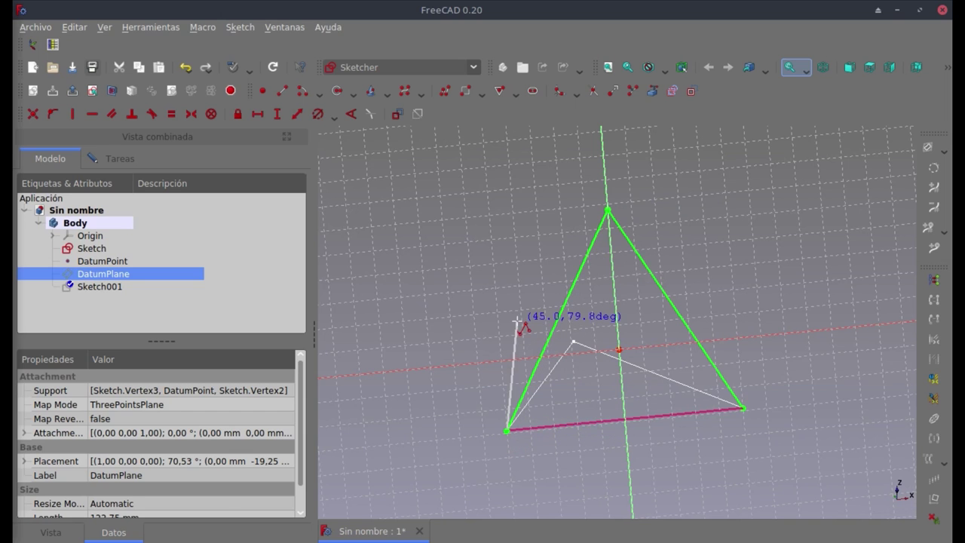
{"action": "scroll", "coordinate": [498, 302], "scroll_direction": "down", "scroll_amount": 5}
{"action": "key", "text": "Escape"}
{"action": "mouse_move", "coordinate": [508, 318]}
{"action": "middle_mouse_down"}
{"action": "mouse_move", "coordinate": [569, 379]}
{"action": "mouse_move", "coordinate": [550, 385]}
{"action": "middle_mouse_up"}
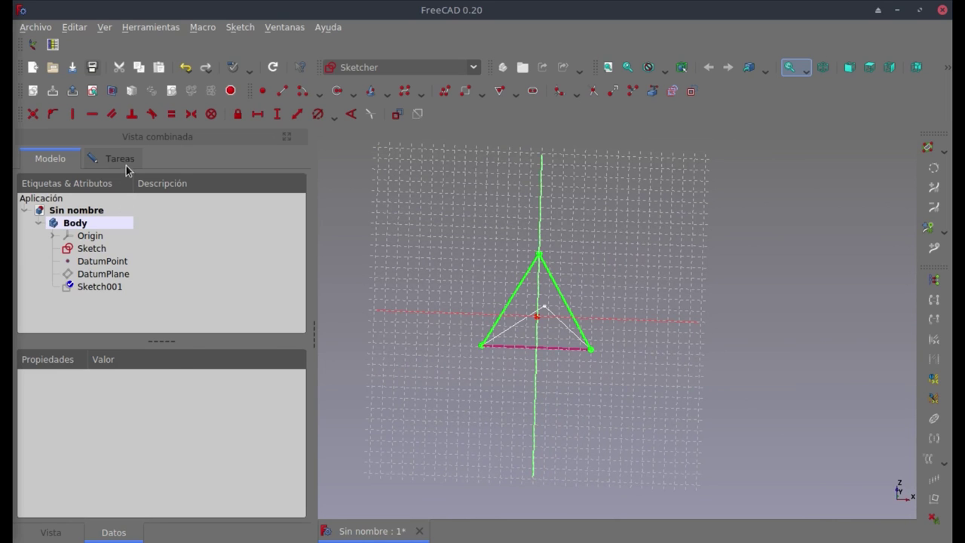
{"action": "left_click", "coordinate": [122, 160]}
- Close Sketch001 and orbit around the tetrahedron wireframe in 3D
{"action": "left_click", "coordinate": [136, 195]}
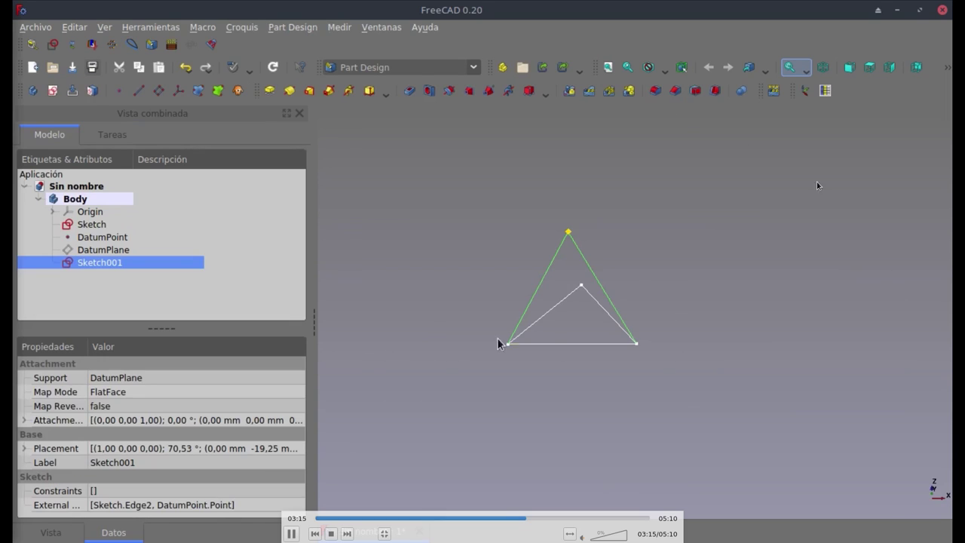
{"action": "mouse_move", "coordinate": [500, 341]}
{"action": "middle_mouse_down"}
{"action": "mouse_move", "coordinate": [526, 357]}
{"action": "mouse_move", "coordinate": [461, 355]}
{"action": "middle_mouse_up"}
{"action": "left_click", "coordinate": [700, 243]}
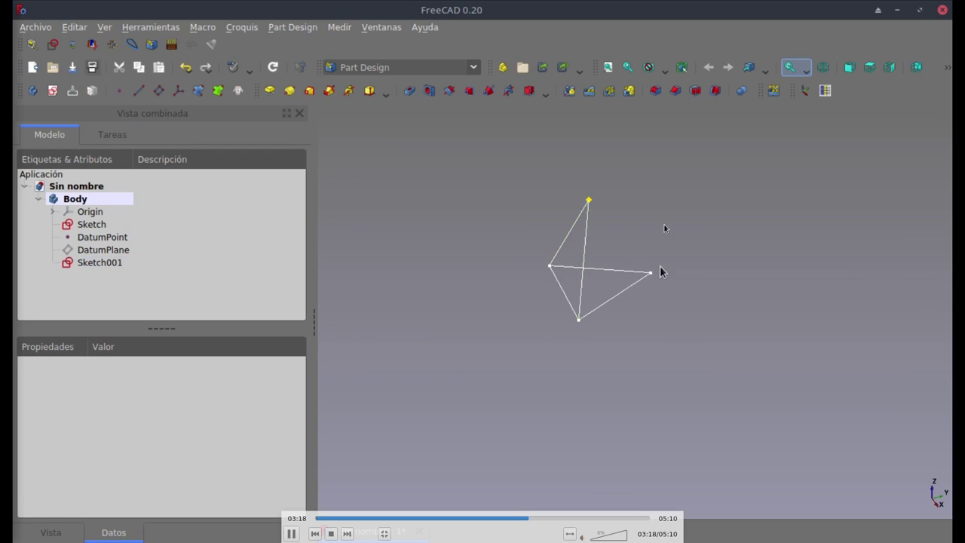
{"action": "mouse_move", "coordinate": [663, 272]}
{"action": "middle_mouse_down"}
{"action": "mouse_move", "coordinate": [705, 323]}
{"action": "mouse_move", "coordinate": [693, 335]}
{"action": "mouse_move", "coordinate": [543, 324]}
{"action": "mouse_move", "coordinate": [551, 325]}
{"action": "middle_mouse_up"}
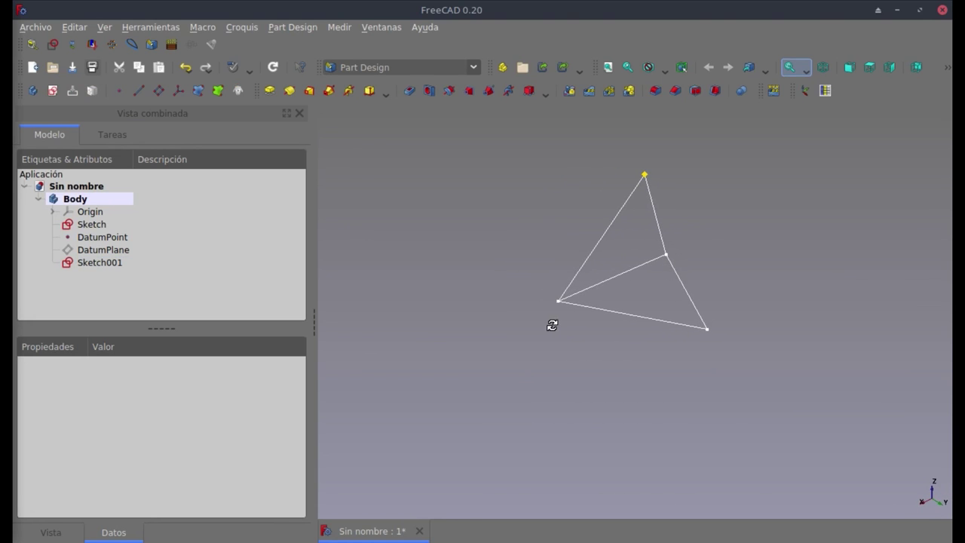
- Create DatumPlane001 through two base-triangle vertices and the apex
{"action": "left_click", "coordinate": [191, 201]}
{"action": "left_click", "coordinate": [159, 91]}
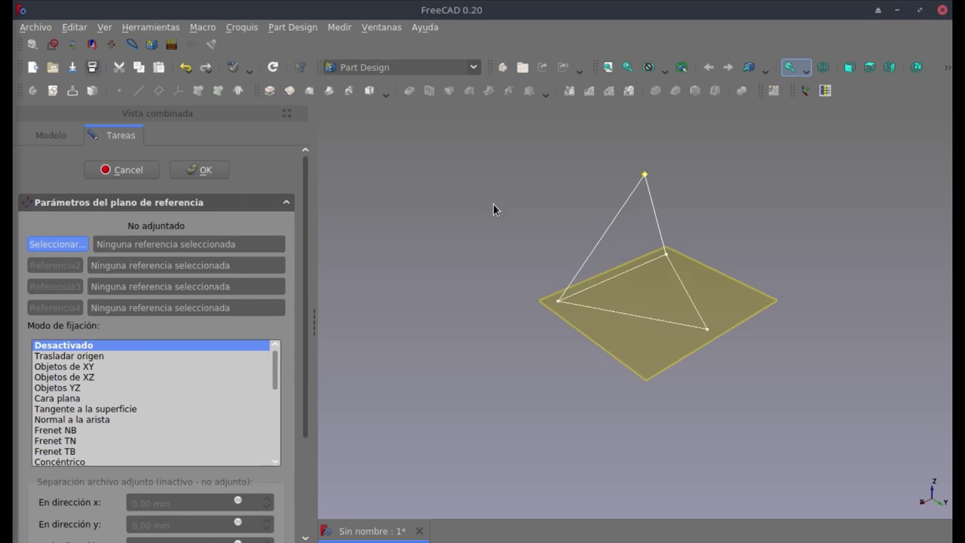
{"action": "left_click", "coordinate": [708, 330]}
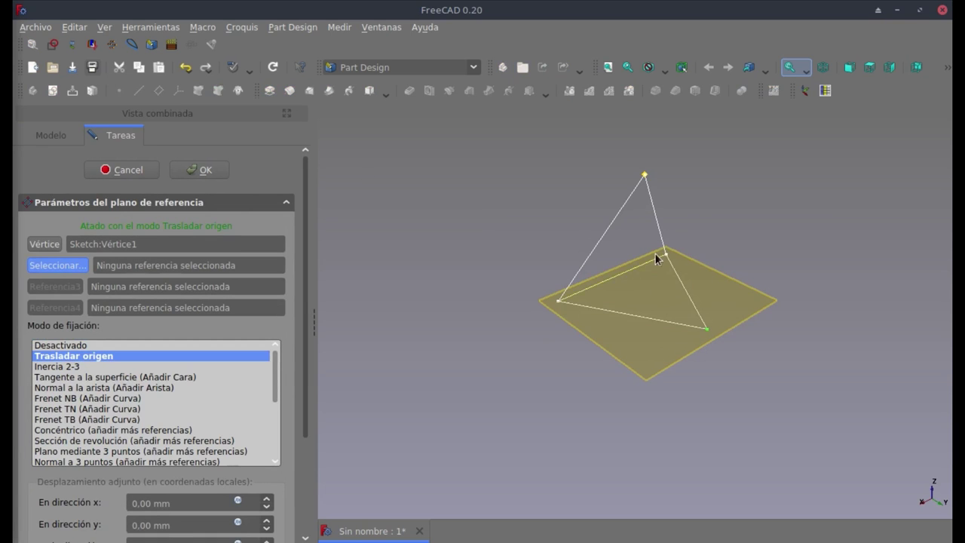
{"action": "left_click", "coordinate": [645, 176]}
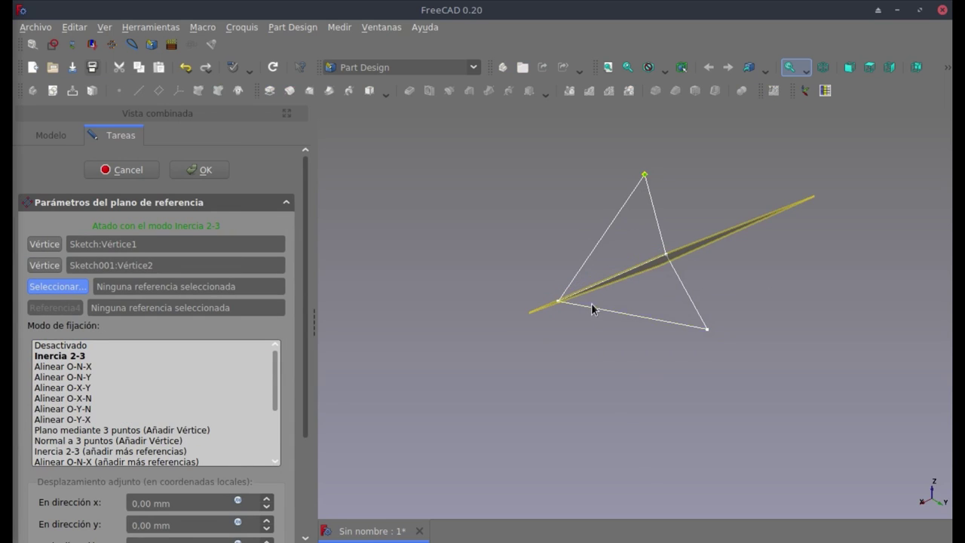
{"action": "scroll", "coordinate": [592, 310], "scroll_direction": "up", "scroll_amount": 2}
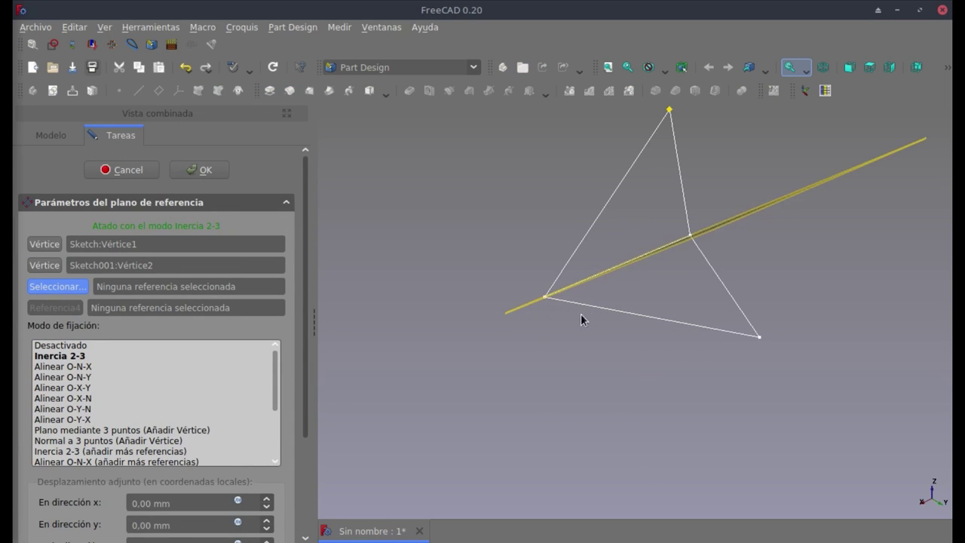
{"action": "left_click", "coordinate": [545, 299]}
{"action": "middle_click_drag", "start_coordinate": [555, 350], "coordinate": [618, 340]}
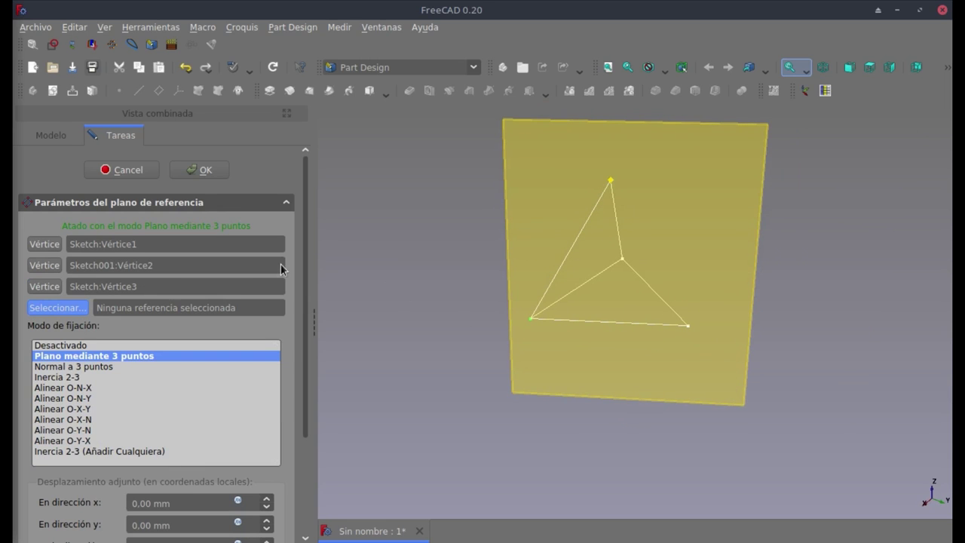
{"action": "left_click", "coordinate": [207, 170]}
{"action": "middle_click_drag", "start_coordinate": [530, 305], "coordinate": [641, 325]}
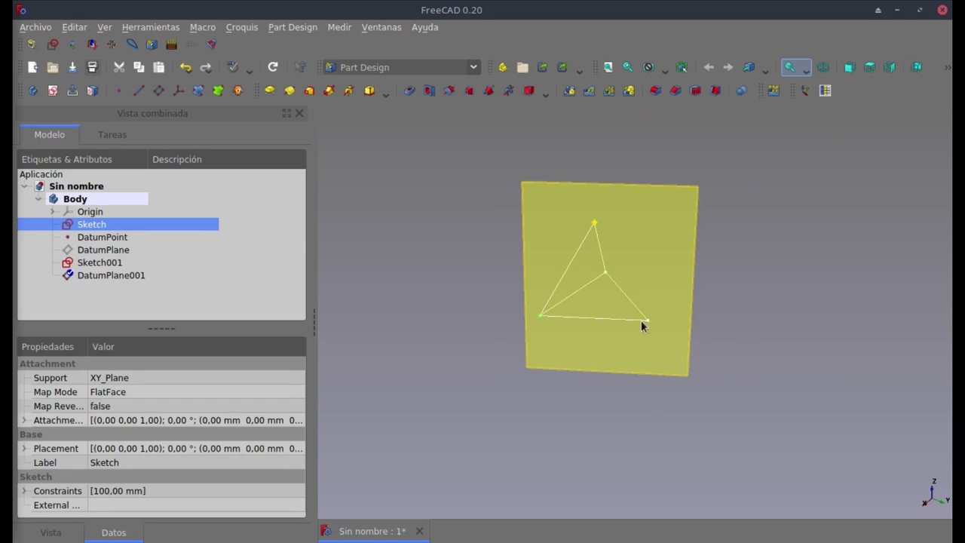
{"action": "left_click", "coordinate": [688, 268]}
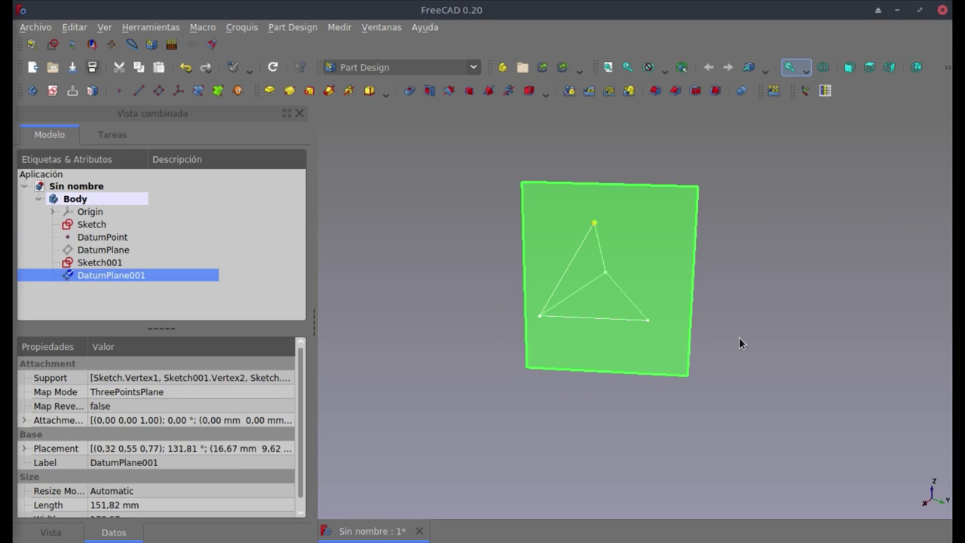
- Import the apex and bottom-right corner as external geometry and draw the edge joining them
{"action": "scroll", "coordinate": [591, 275], "scroll_direction": "up", "scroll_amount": 3}
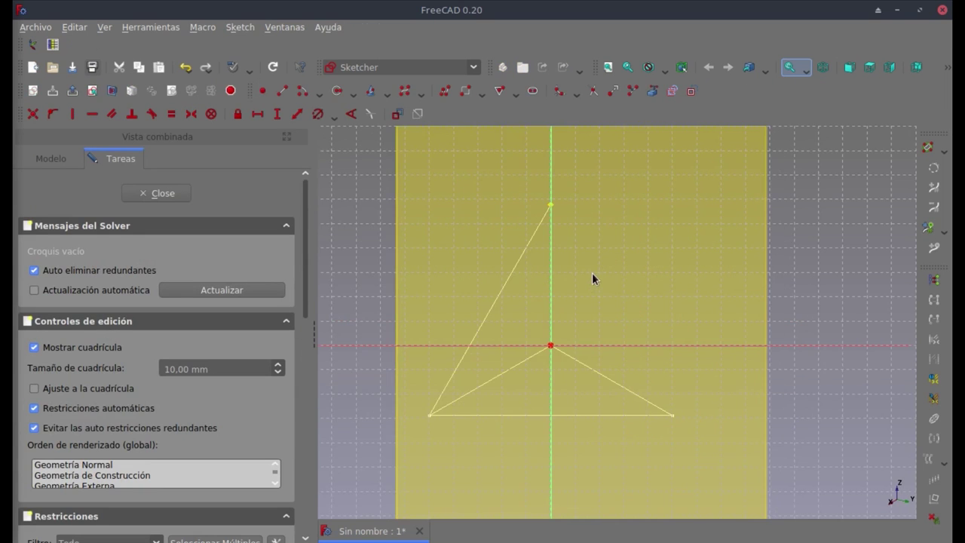
{"action": "left_click", "coordinate": [653, 91]}
{"action": "left_click", "coordinate": [551, 206]}
{"action": "left_click", "coordinate": [673, 415]}
{"action": "key", "text": "g"}
{"action": "key", "text": "m"}
{"action": "left_click", "coordinate": [673, 415]}
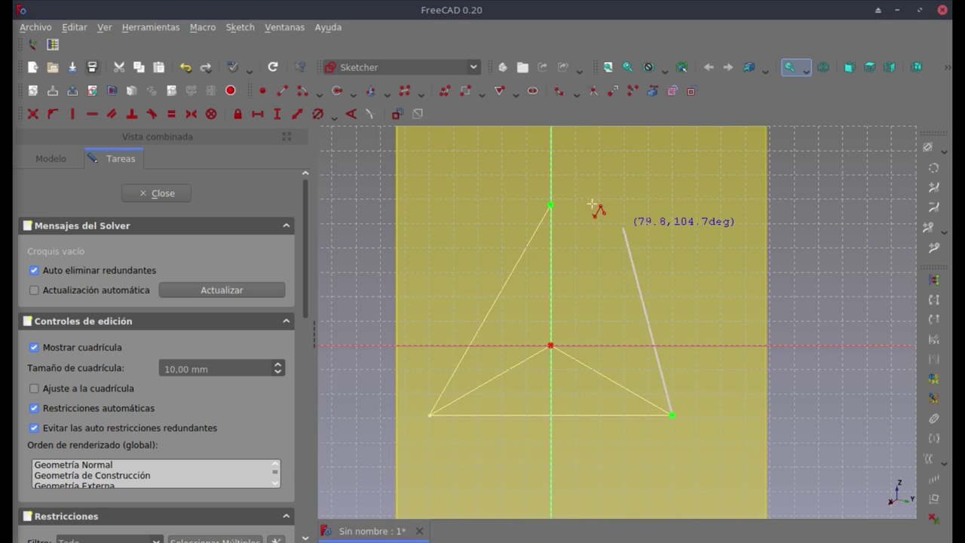
{"action": "double_click", "coordinate": [553, 202]}
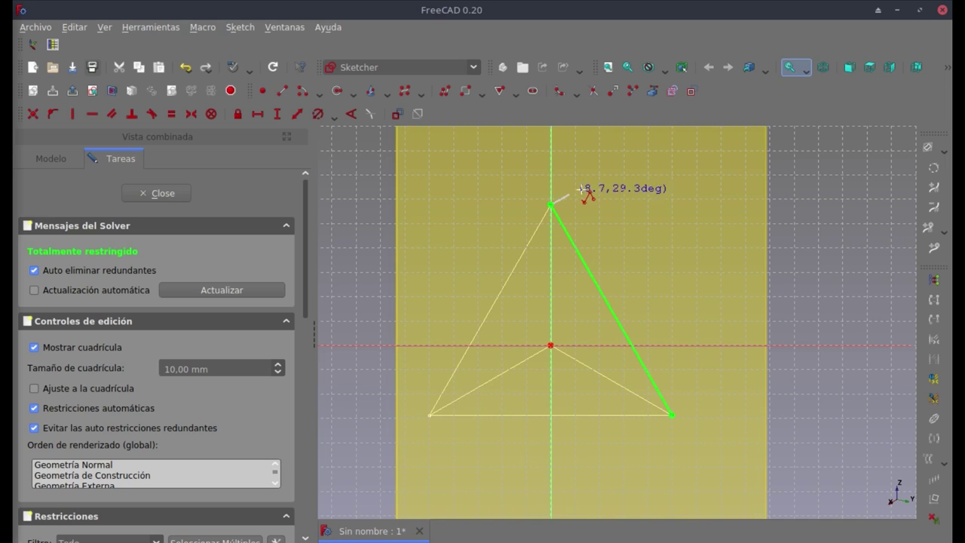
{"action": "left_click", "coordinate": [161, 195]}
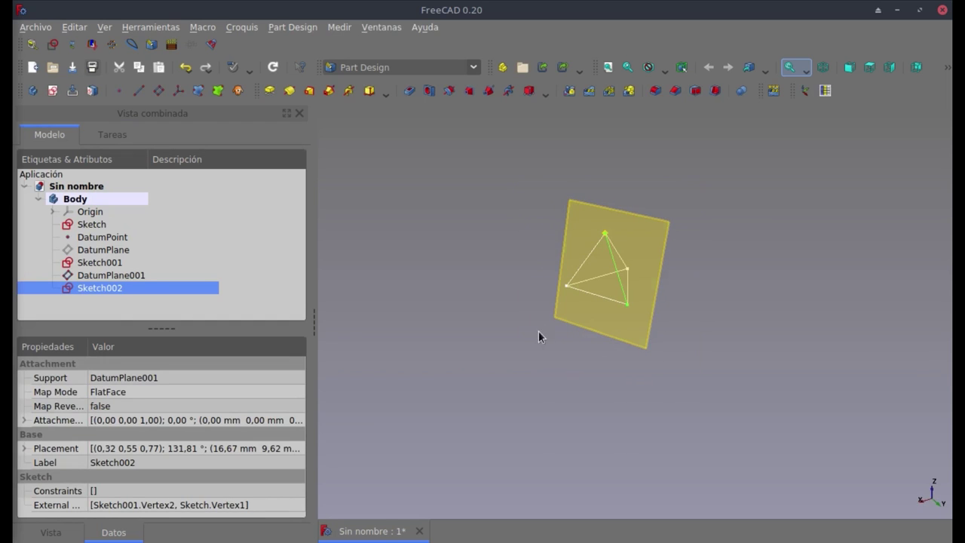
- Select DatumPlane001 and the DatumPoint in the model tree so the datum point is hidden
{"action": "left_click", "coordinate": [121, 276]}
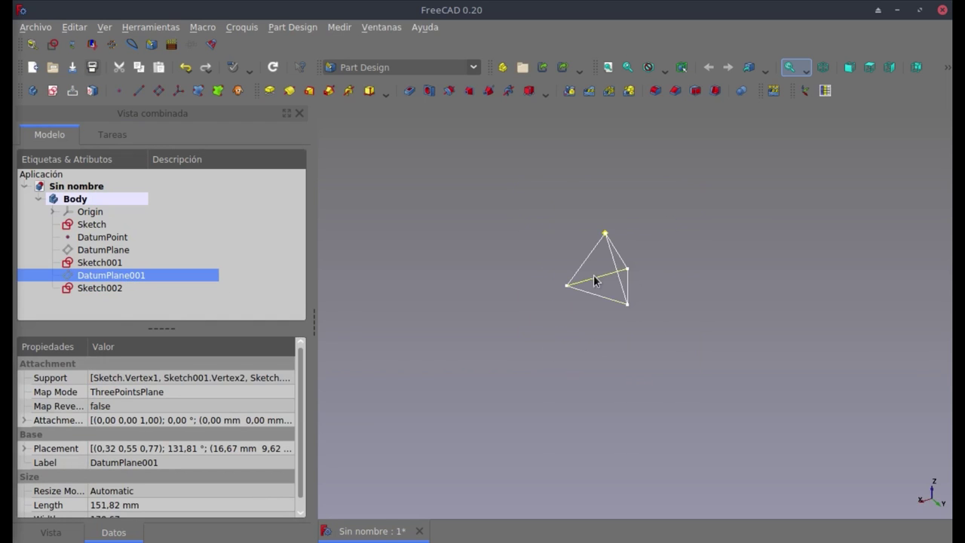
{"action": "scroll", "coordinate": [601, 263], "scroll_direction": "up", "scroll_amount": 3}
{"action": "scroll", "coordinate": [601, 263], "scroll_direction": "up", "scroll_amount": 2}
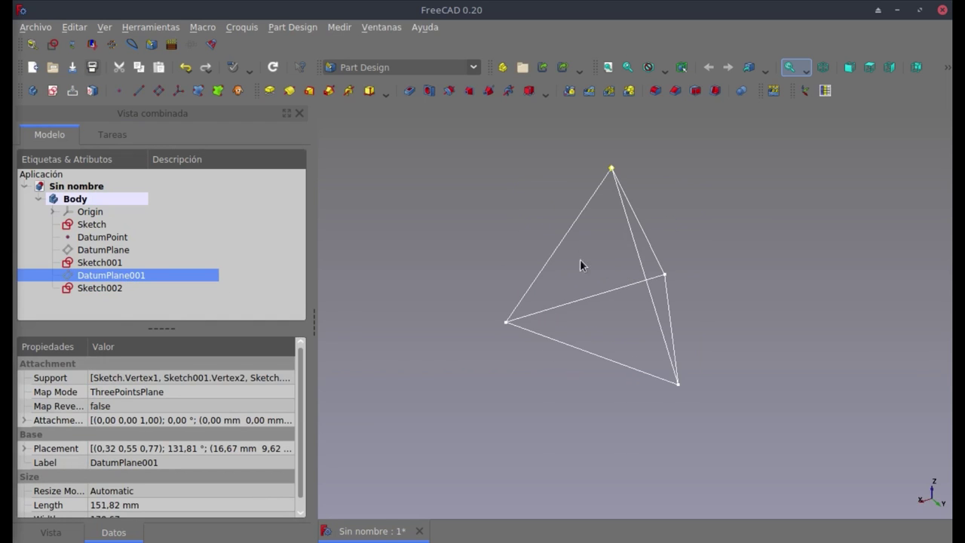
{"action": "left_click", "coordinate": [105, 237]}
- Orbit the tetrahedron, clear the selection, and rearrange the toolbar so the measuring tools are available
{"action": "mouse_move", "coordinate": [587, 311]}
{"action": "middle_mouse_down"}
{"action": "mouse_move", "coordinate": [454, 279]}
{"action": "mouse_move", "coordinate": [593, 282]}
{"action": "mouse_move", "coordinate": [641, 196]}
{"action": "mouse_move", "coordinate": [554, 289]}
{"action": "mouse_move", "coordinate": [545, 272]}
{"action": "mouse_move", "coordinate": [507, 279]}
{"action": "middle_mouse_up"}
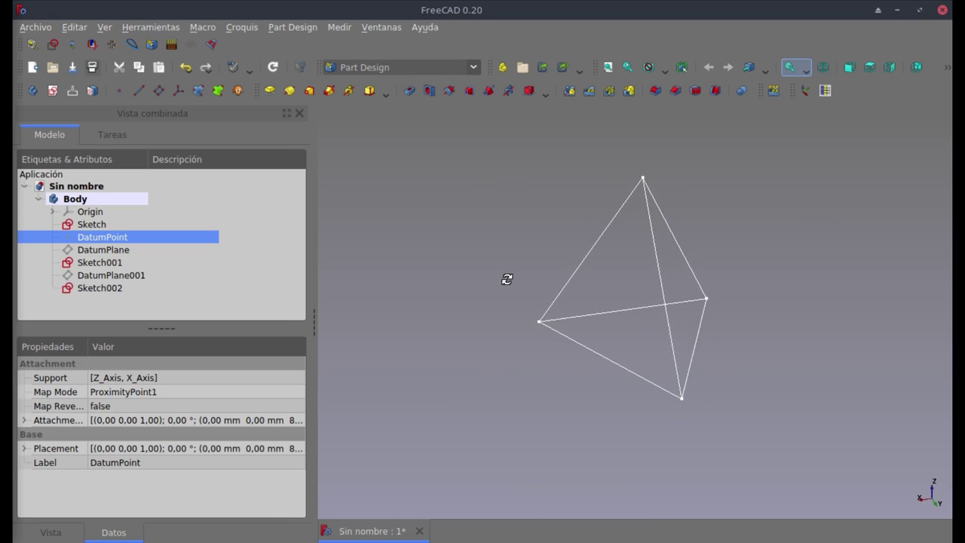
{"action": "left_click", "coordinate": [481, 280]}
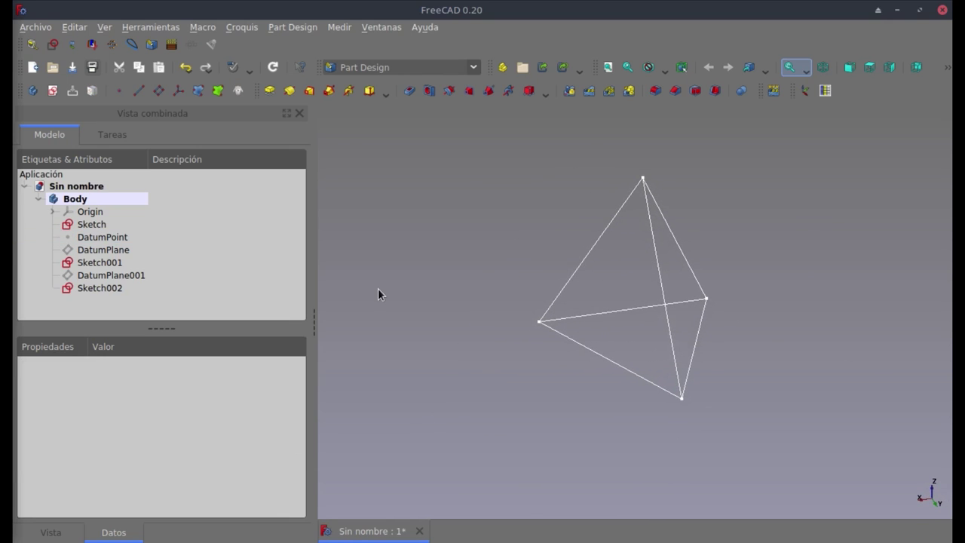
{"action": "middle_click_drag", "start_coordinate": [569, 301], "coordinate": [632, 326]}
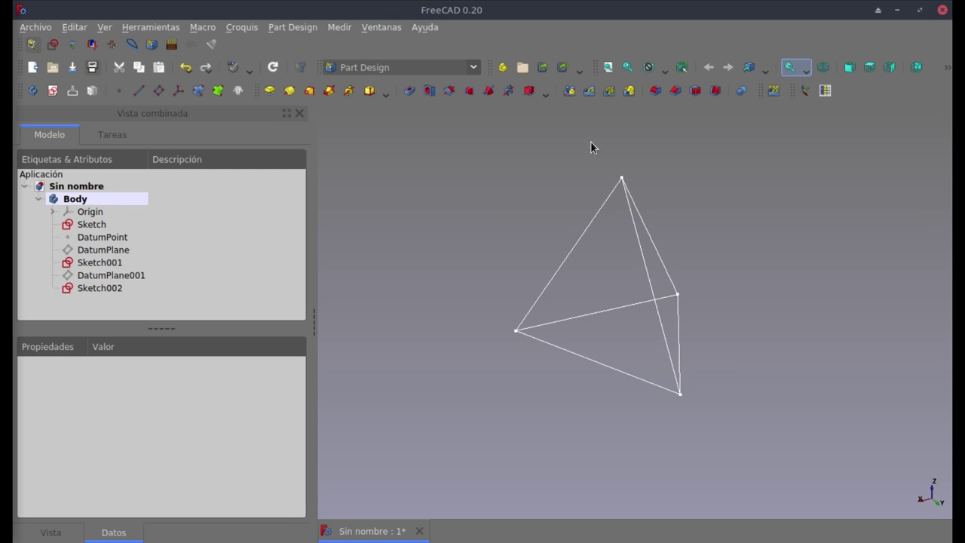
{"action": "left_click_drag", "start_coordinate": [22, 45], "coordinate": [796, 145]}
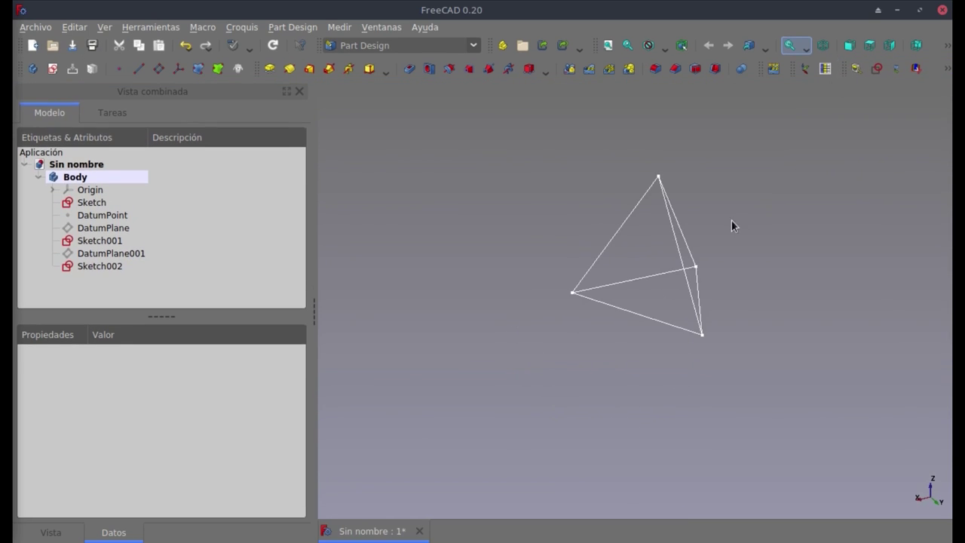
{"action": "scroll", "coordinate": [731, 220], "scroll_direction": "up", "scroll_amount": 2}
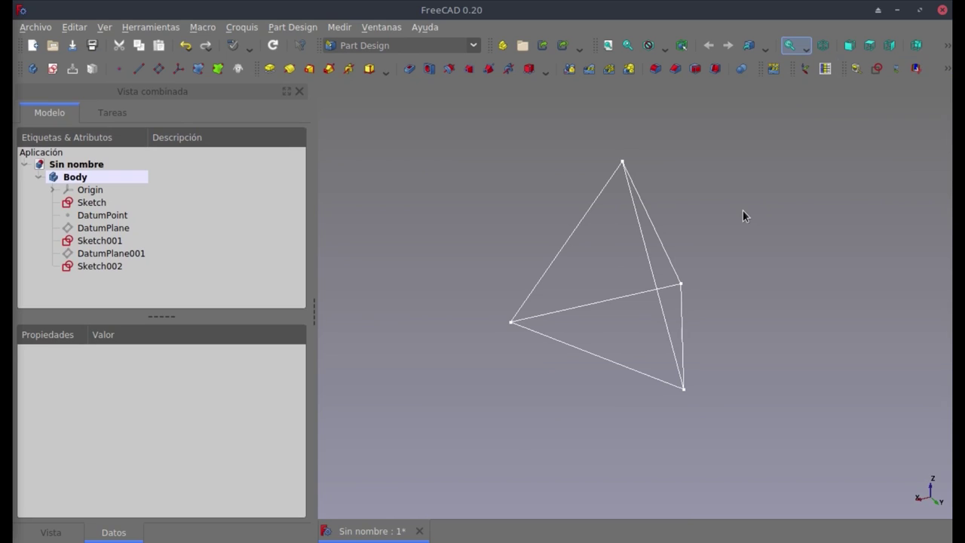
- Measure the point-to-point distance from the apex to a bottom vertex, reading 100 mm
{"action": "left_click", "coordinate": [855, 69]}
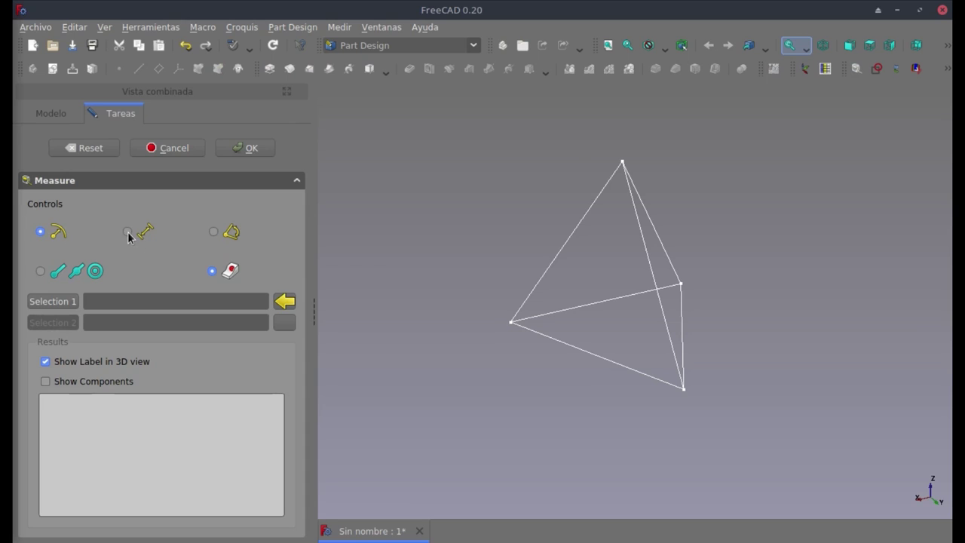
{"action": "left_click", "coordinate": [127, 232]}
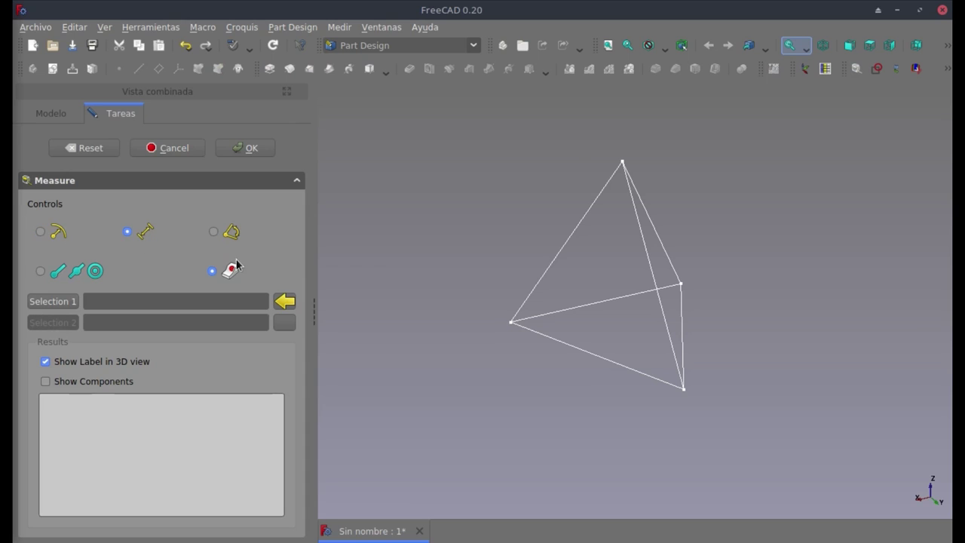
{"action": "left_click", "coordinate": [623, 161]}
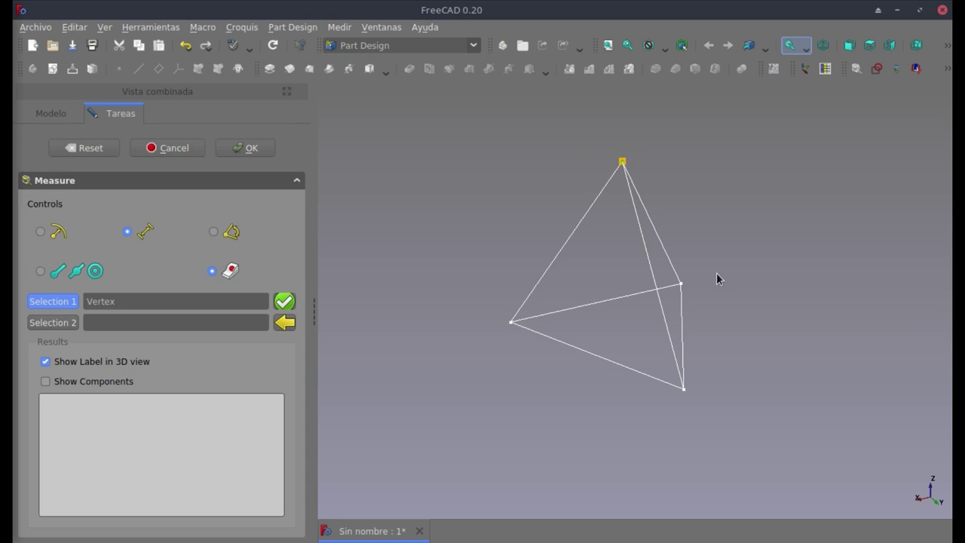
{"action": "left_click", "coordinate": [684, 390]}
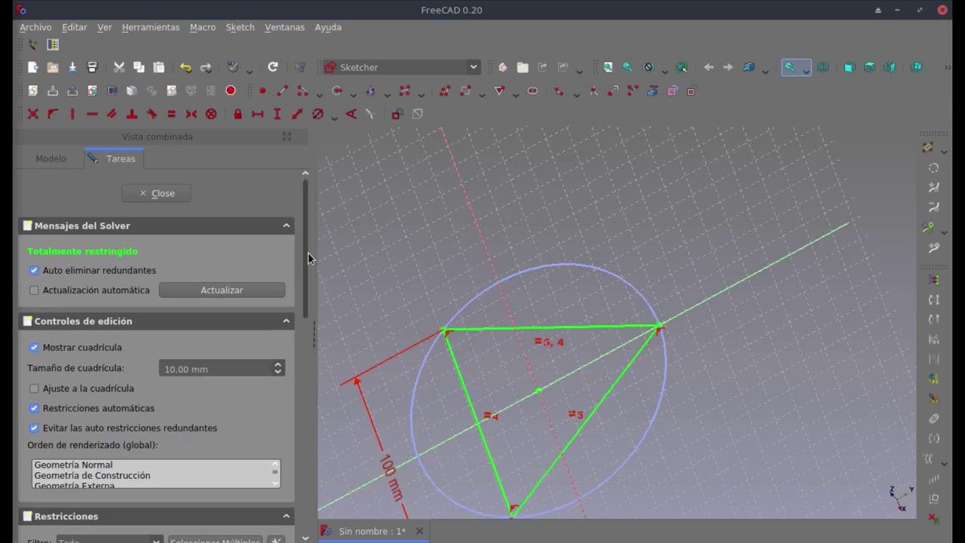
- Change the base triangle's 100 mm side constraint to 150 mm and close the sketch
{"action": "scroll", "coordinate": [580, 456], "scroll_direction": "up", "scroll_amount": 3}
{"action": "scroll", "coordinate": [580, 456], "scroll_direction": "up", "scroll_amount": 2}
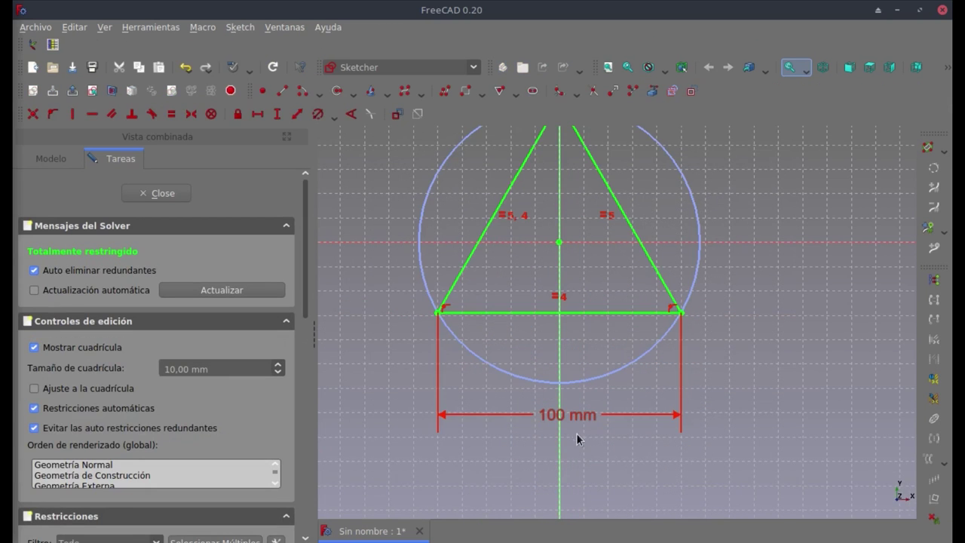
{"action": "left_click", "coordinate": [581, 419]}
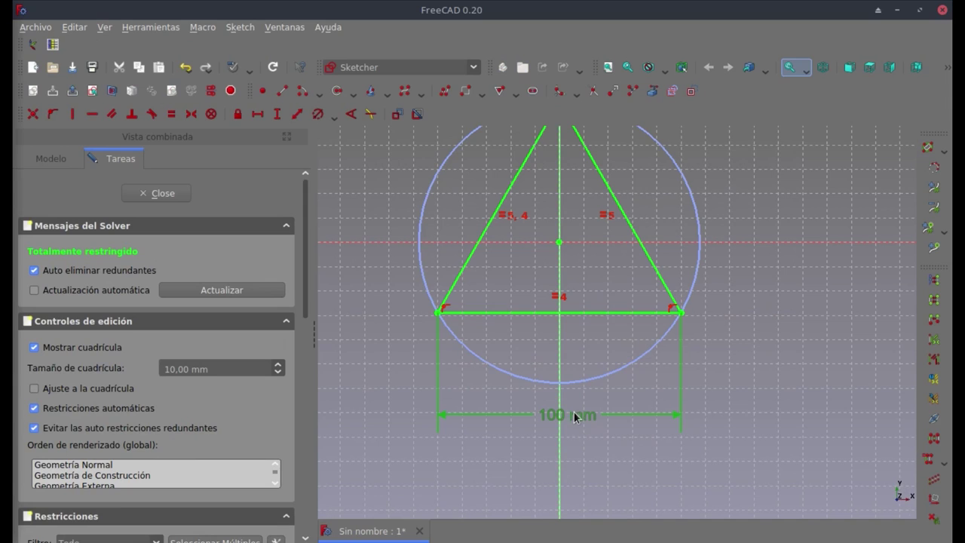
{"action": "double_click", "coordinate": [577, 421]}
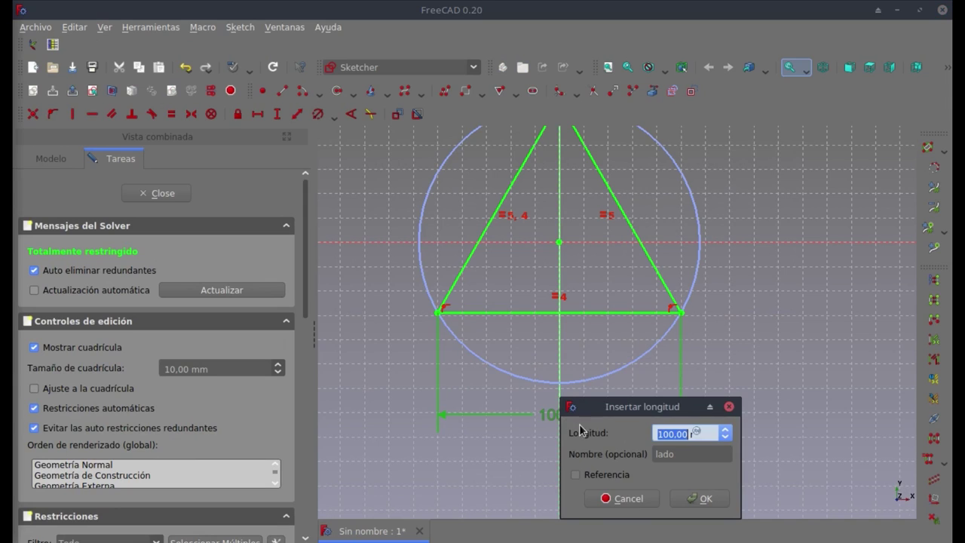
{"action": "type", "text": "150"}
{"action": "left_click", "coordinate": [688, 501]}
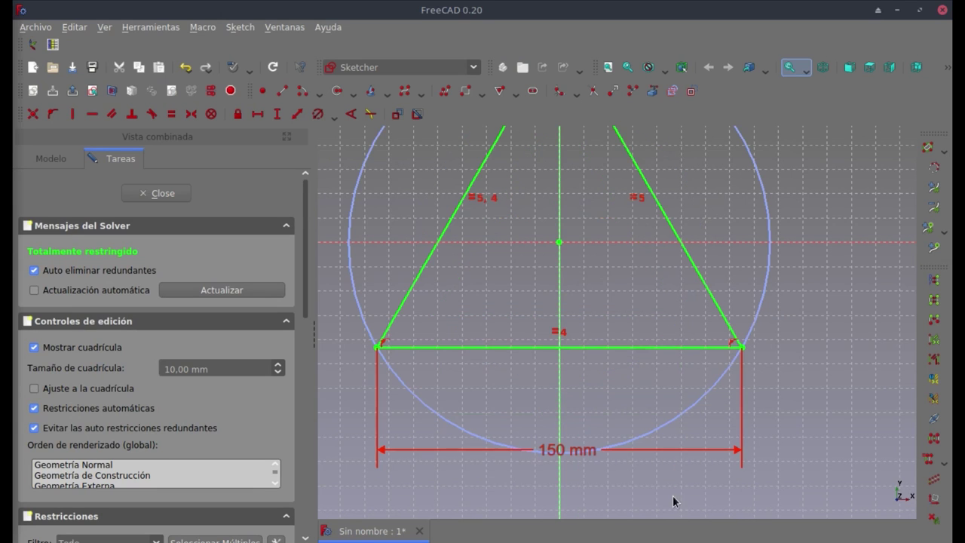
{"action": "left_click", "coordinate": [170, 198]}
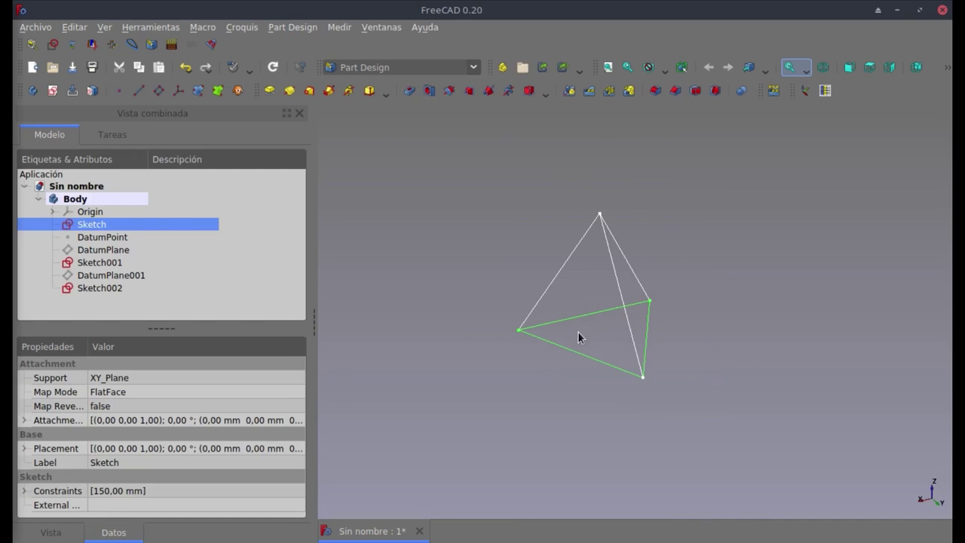
- Remeasure the apex-to-bottom-vertex edge of the resized tetrahedron, confirming 150 mm, then reset
{"action": "left_click", "coordinate": [772, 188]}
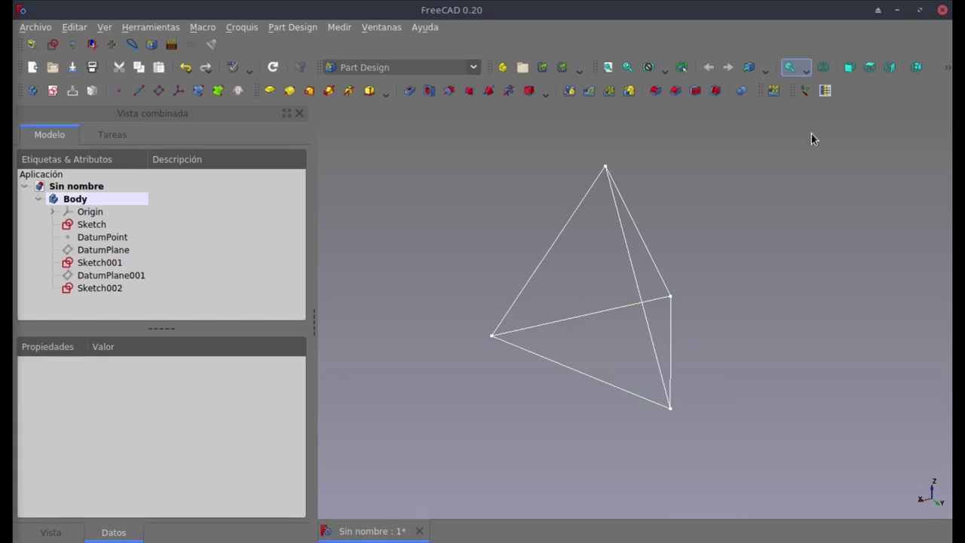
{"action": "left_click", "coordinate": [31, 45]}
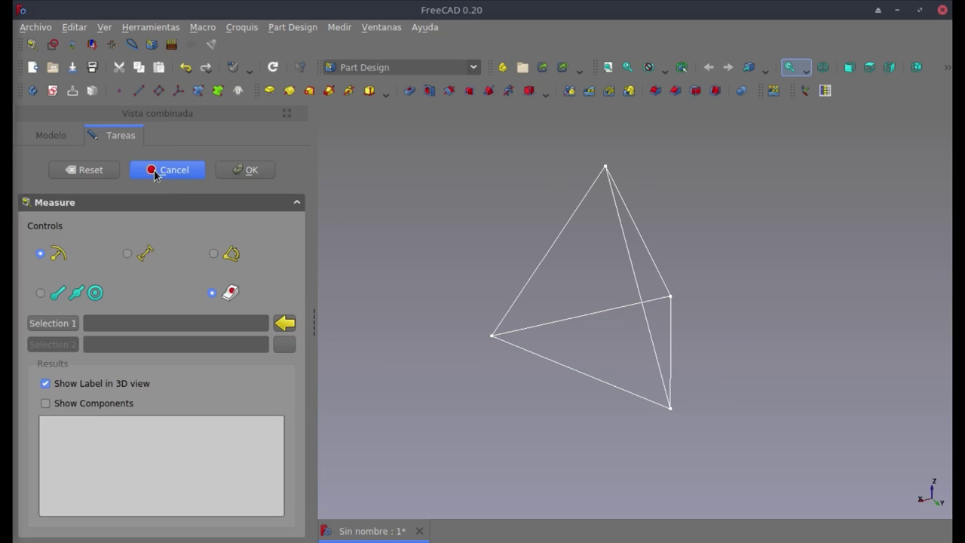
{"action": "left_click", "coordinate": [605, 166]}
{"action": "left_click", "coordinate": [670, 409]}
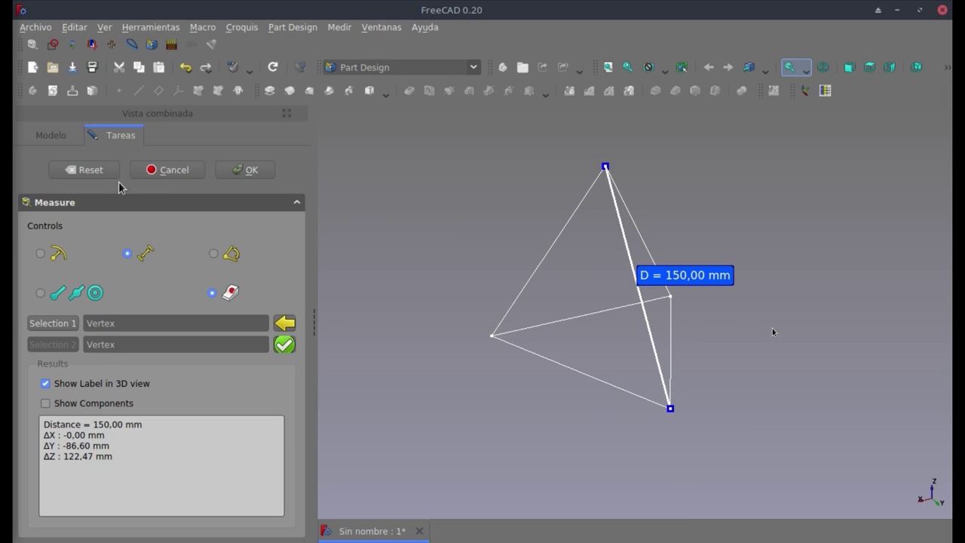
{"action": "left_click", "coordinate": [74, 171]}
{"action": "left_click", "coordinate": [242, 178]}
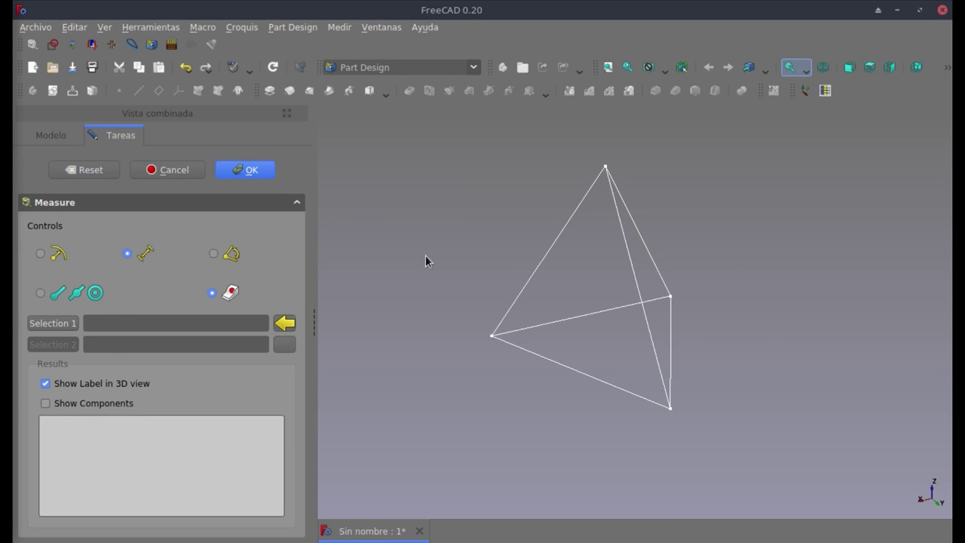